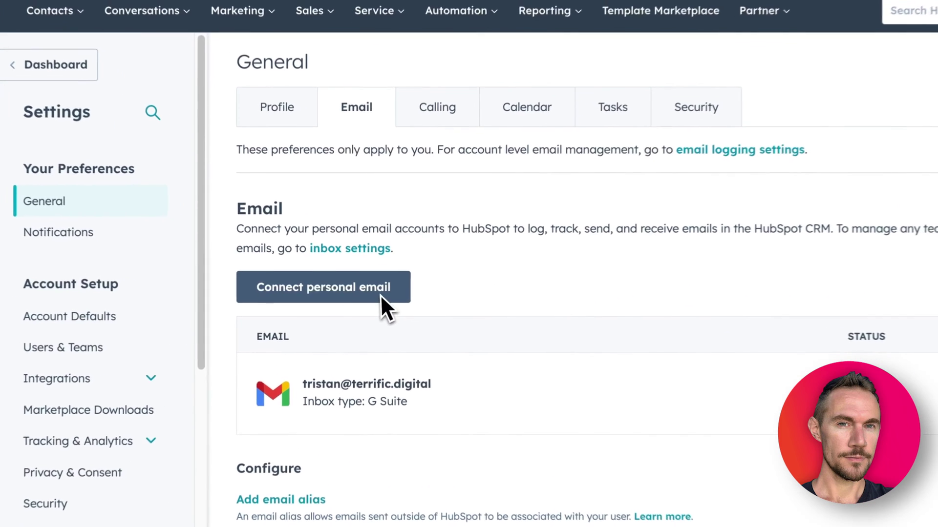
Dismiss the connect-personal-email prompt and leave Inbox Automation switched on for the Gmail inbox.
left_click(380, 294)
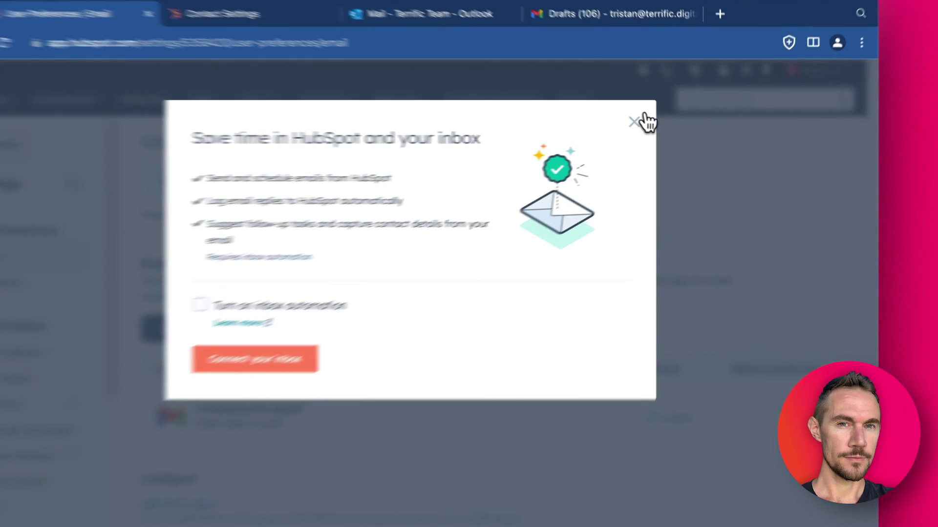
left_click(644, 118)
left_click(801, 419)
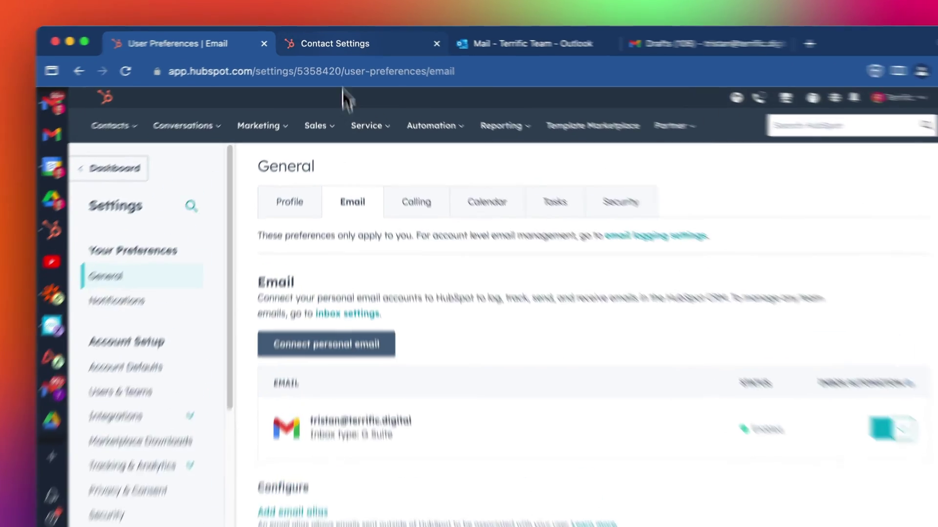
left_click(339, 49)
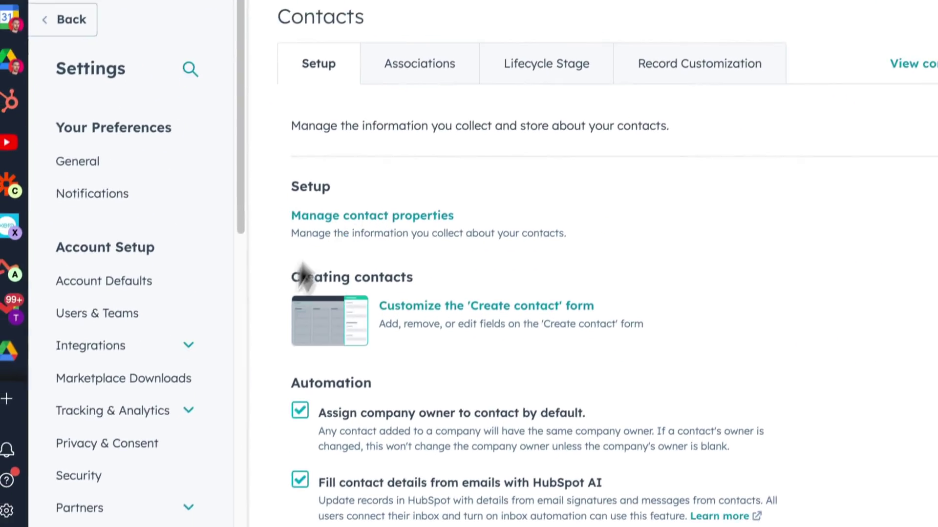
scroll(201, 483, "down", 10)
scroll(240, 412, "up", 5)
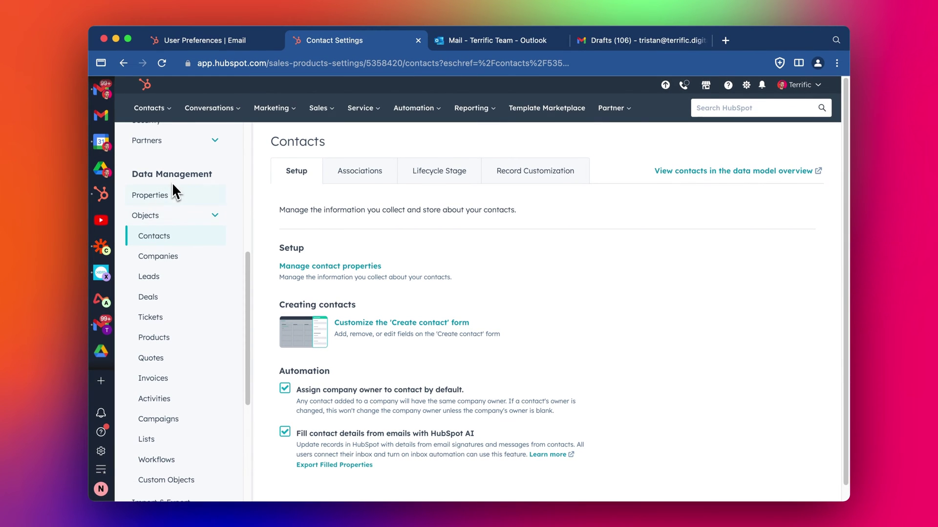
scroll(579, 240, "down", 1)
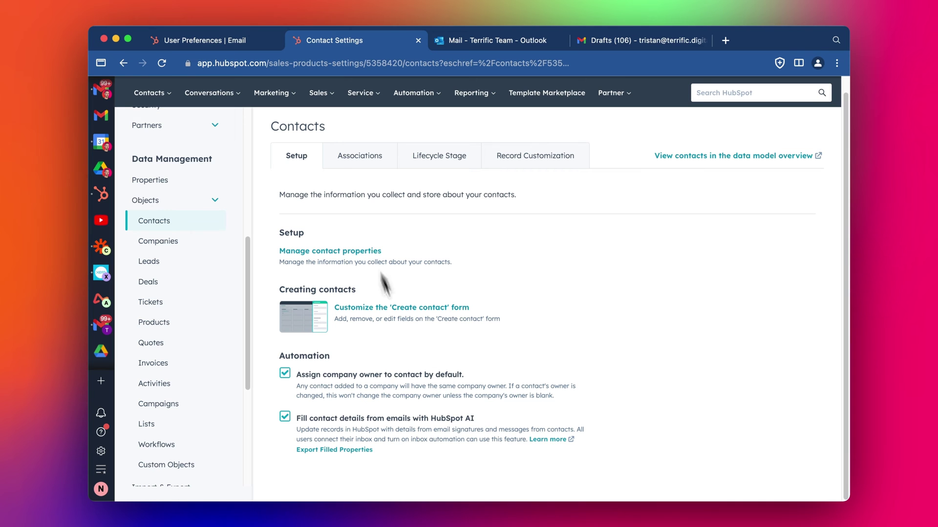
left_click(210, 42)
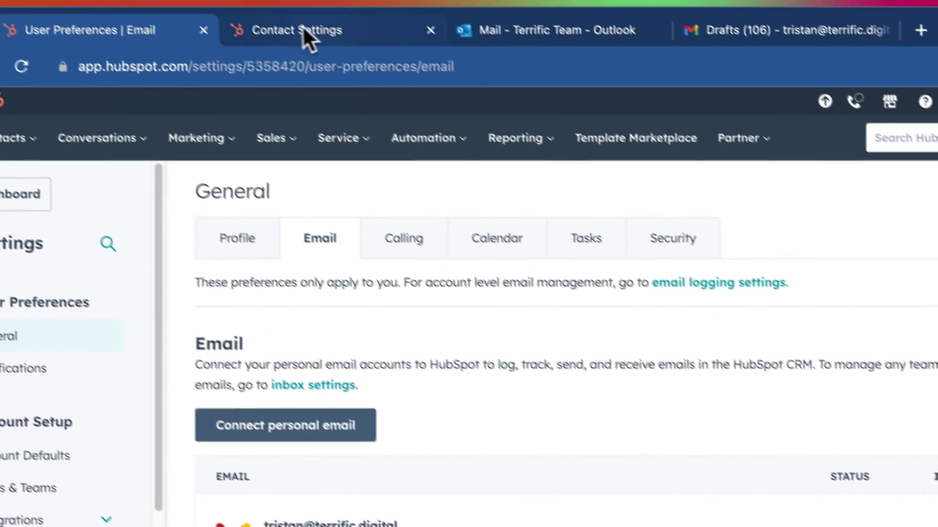
left_click(310, 32)
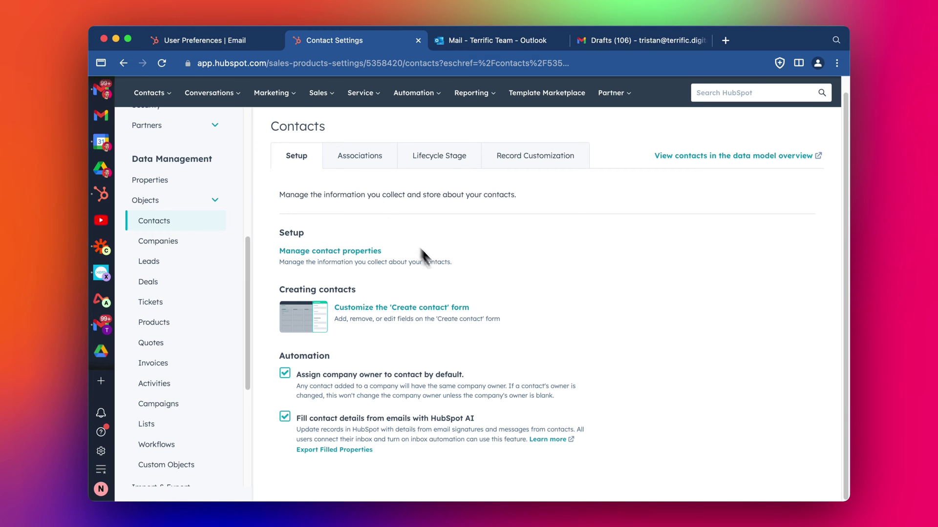
left_click(213, 40)
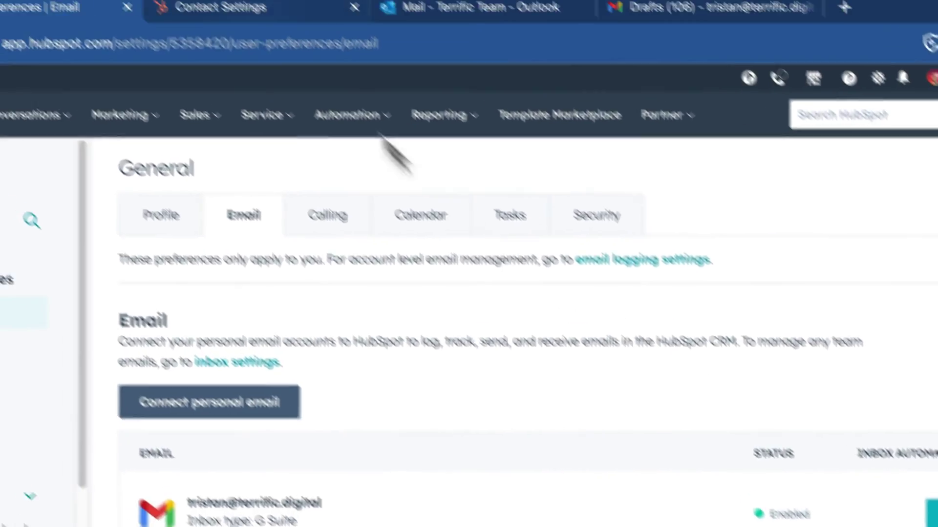
left_click(320, 43)
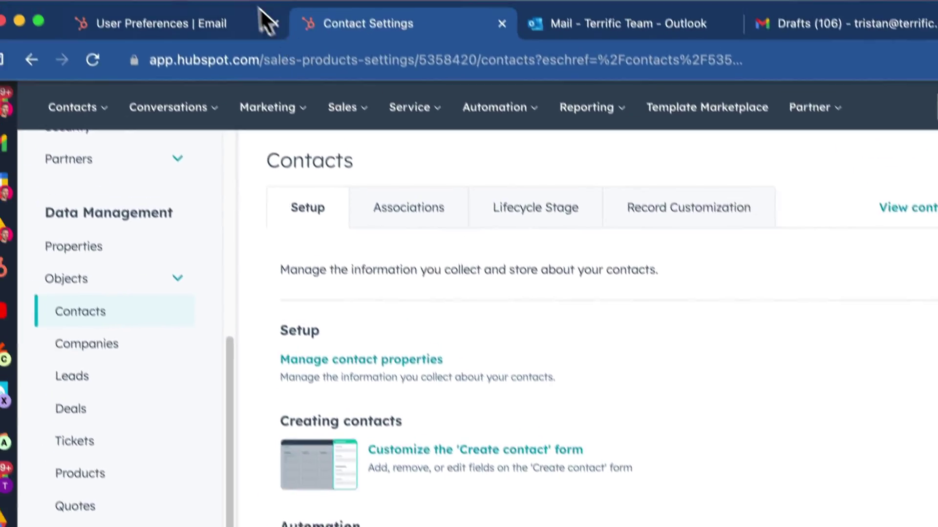
left_click(224, 43)
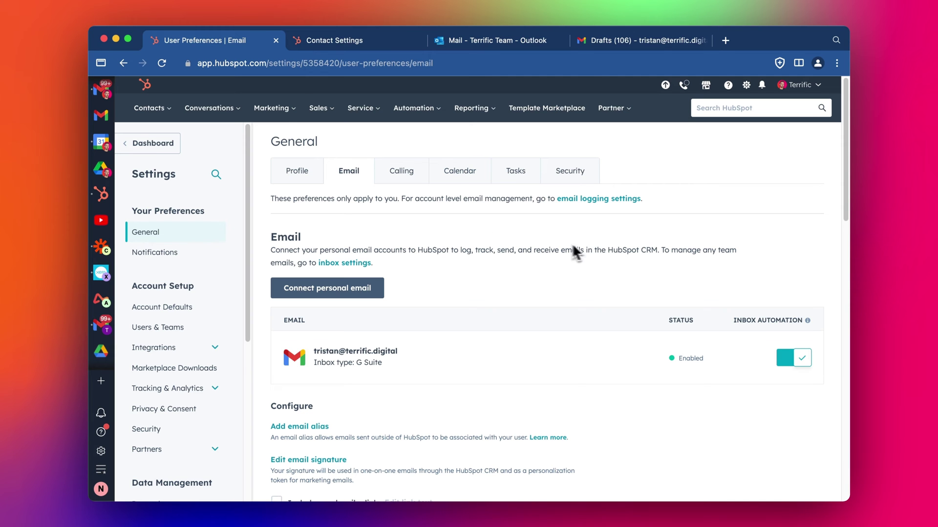
Send the 'Introducing HubSpot and Discussing Training Topics' draft from Gmail Drafts to the Outlook address.
left_click(615, 43)
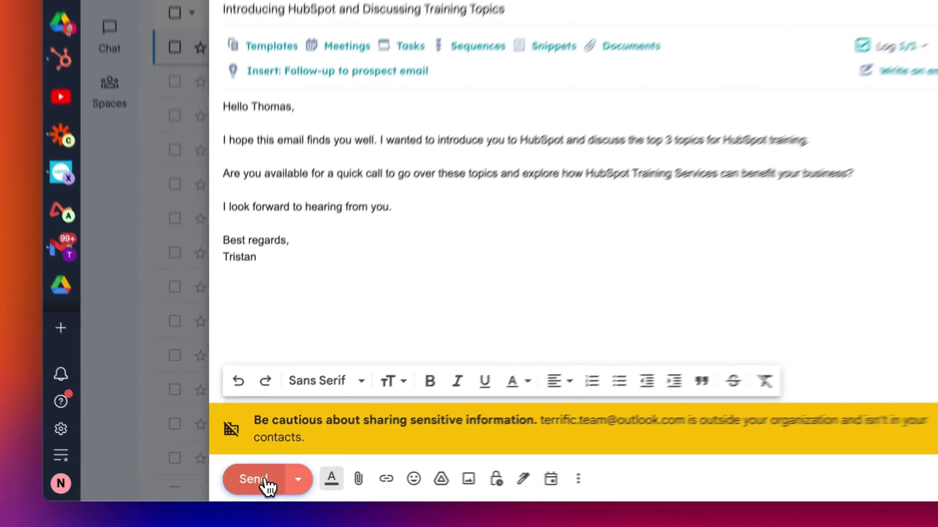
left_click(251, 486)
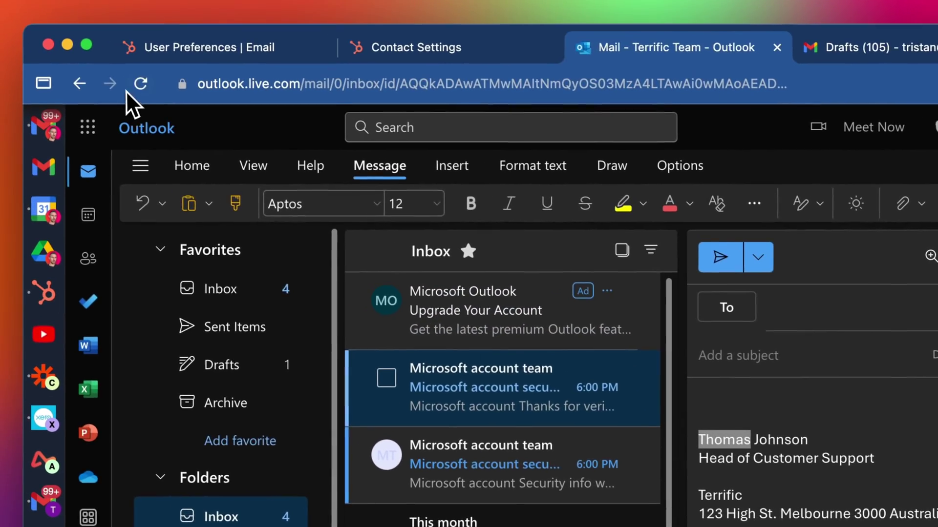
Reload the Outlook mailbox to fetch the new email and glance at HubSpot Contact Settings.
left_click(114, 66)
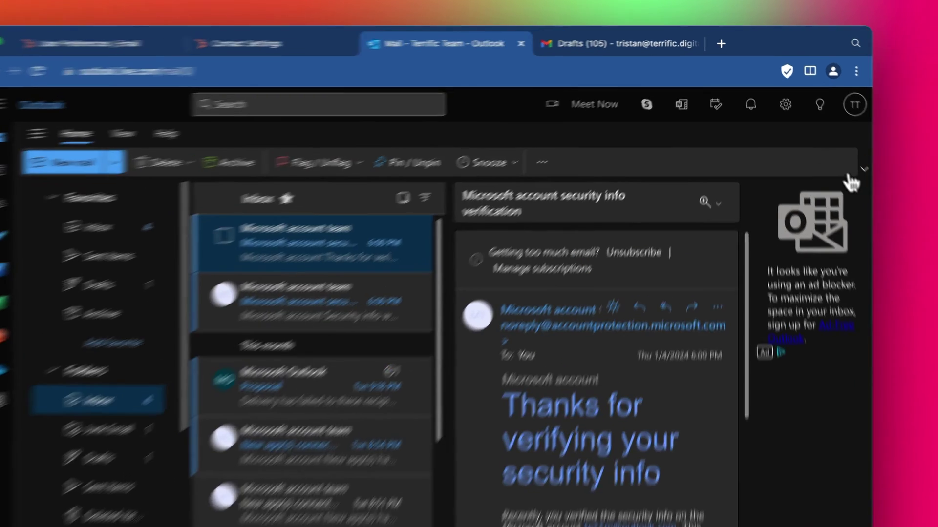
left_click(843, 143)
left_click(843, 143)
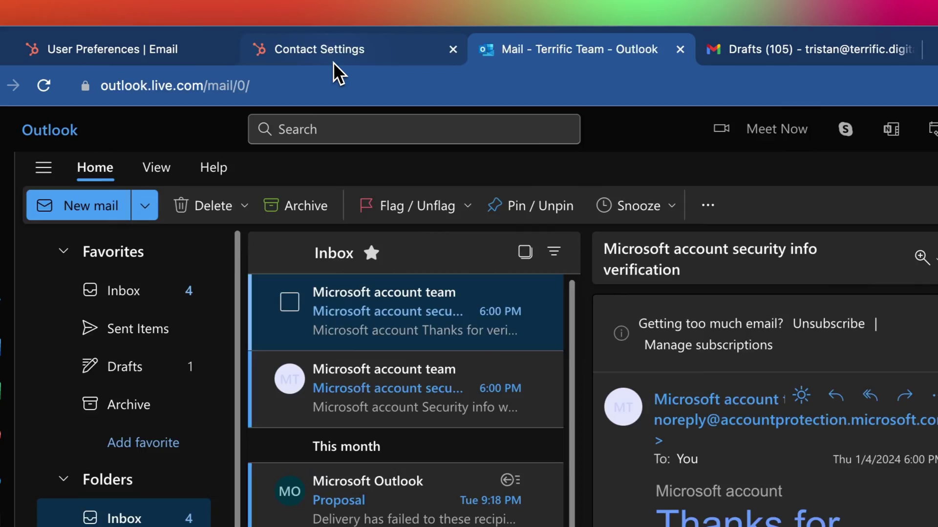
left_click(334, 63)
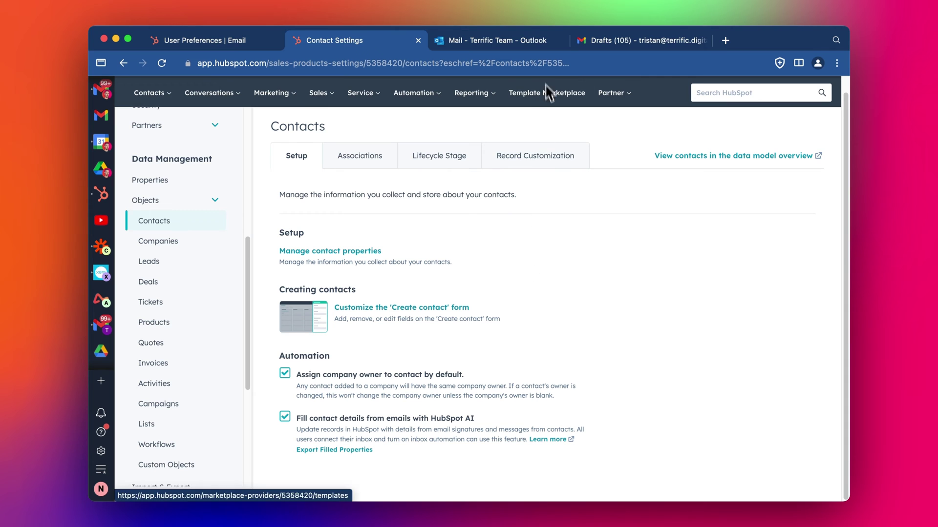
Open the received 'Introducing HubSpot and Discussing Training Topics' email and read through the full message.
left_click(529, 48)
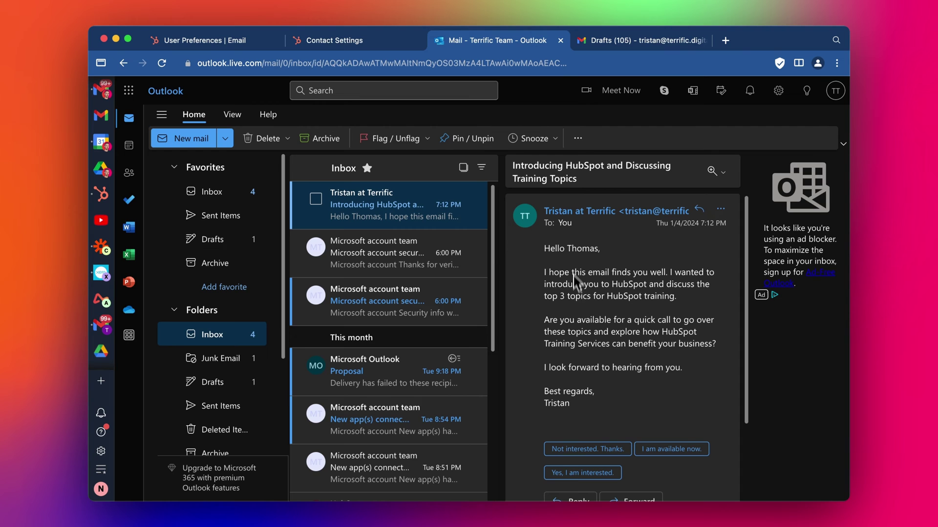
scroll(585, 273, "down", 3)
scroll(593, 332, "up", 3)
scroll(600, 322, "down", 1)
scroll(625, 303, "down", 2)
scroll(576, 391, "up", 3)
scroll(577, 337, "down", 1)
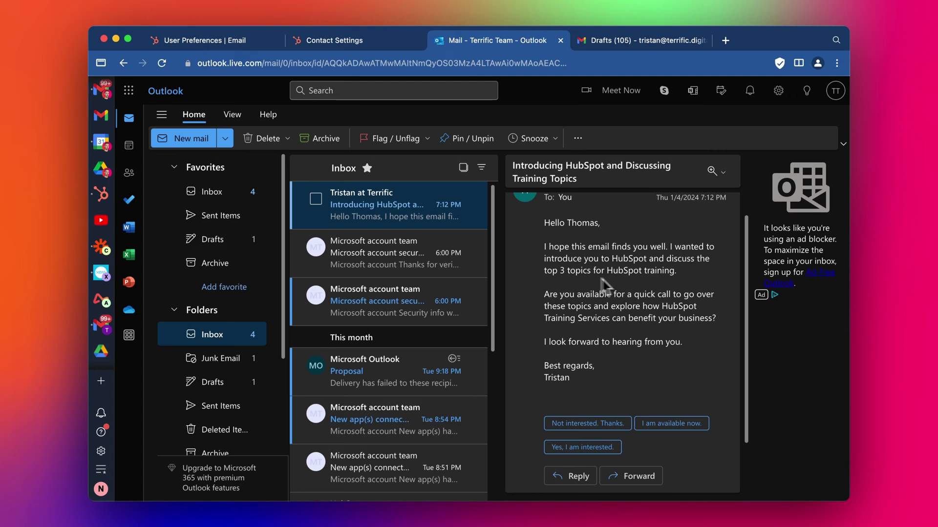
scroll(586, 349, "down", 1)
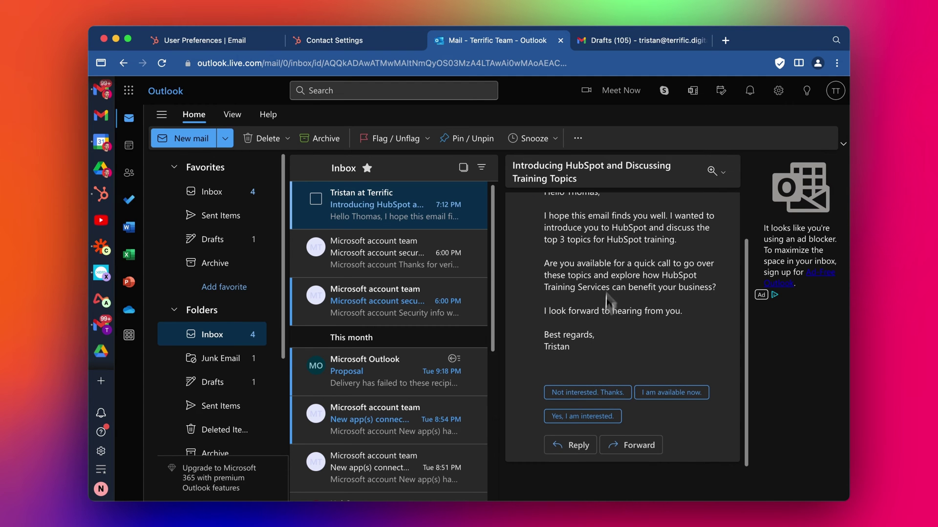
scroll(615, 293, "up", 1)
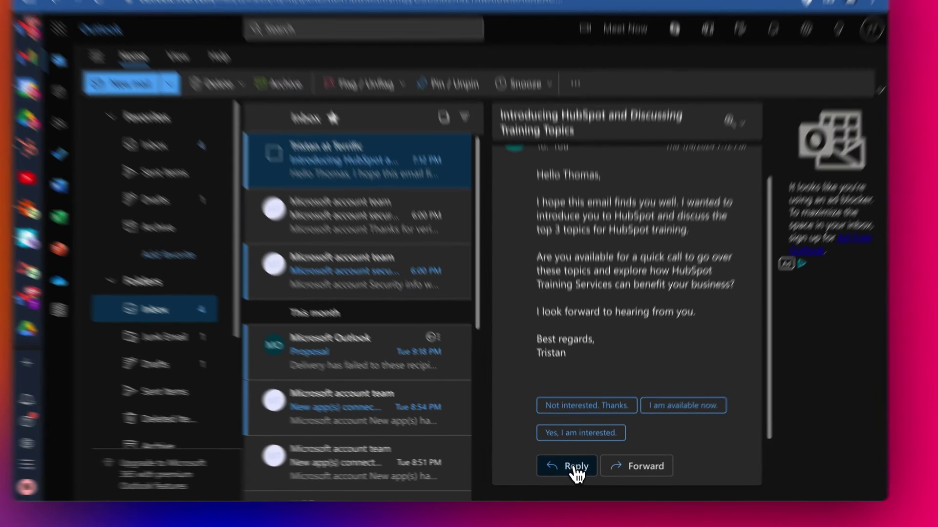
Start a reply to the introduction email and write 'Thanks T' above the signature.
left_click(575, 468)
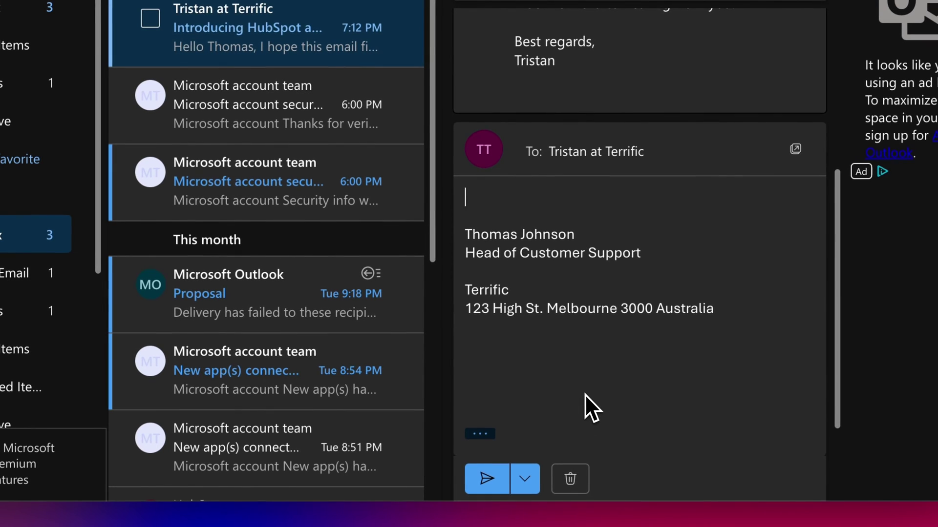
left_click_drag(485, 174, 613, 269)
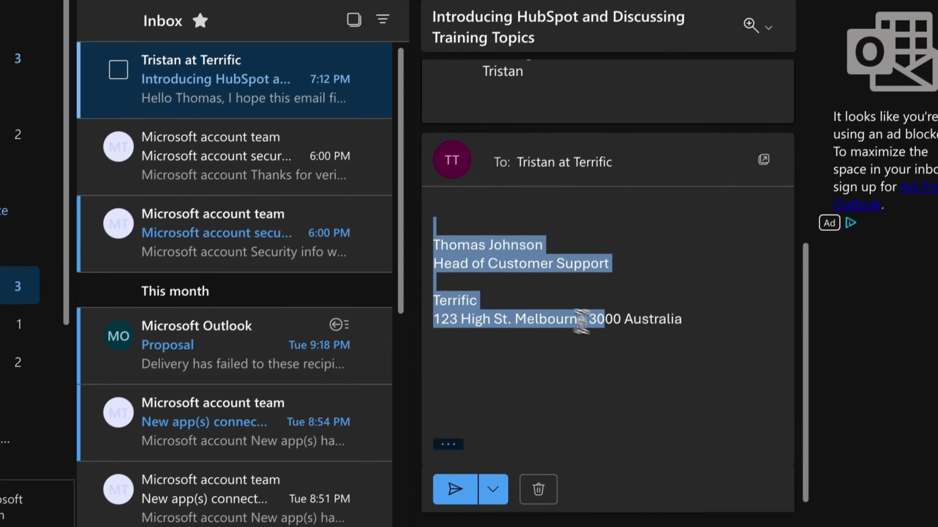
left_click_drag(581, 320, 689, 342)
left_click(686, 269)
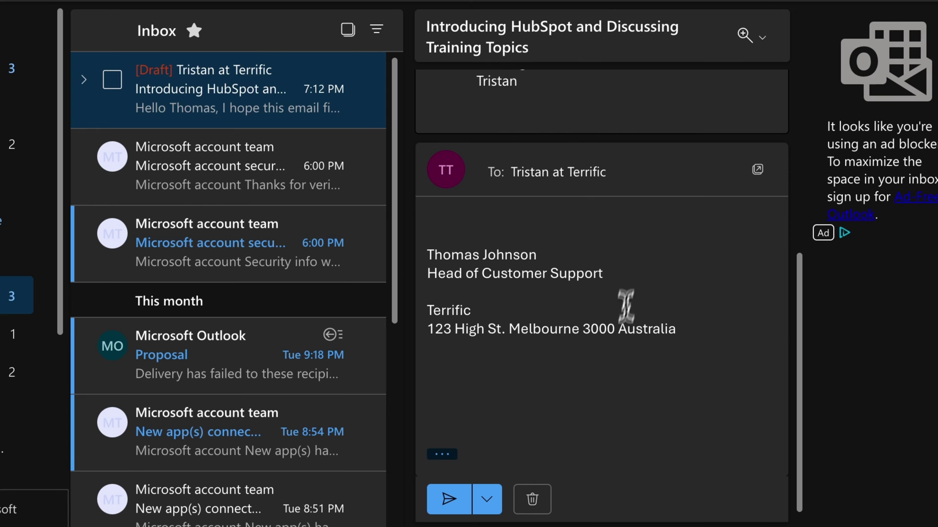
left_click(468, 221)
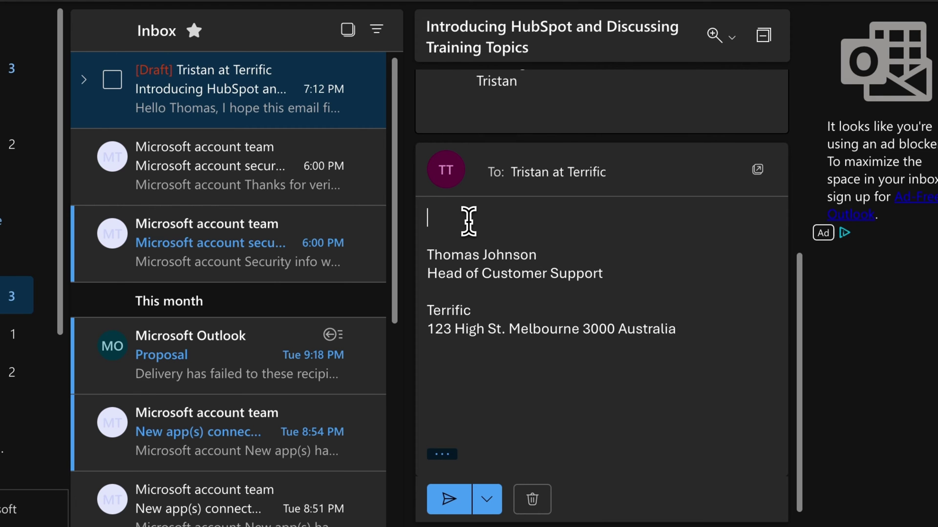
type("Thanks Tris")
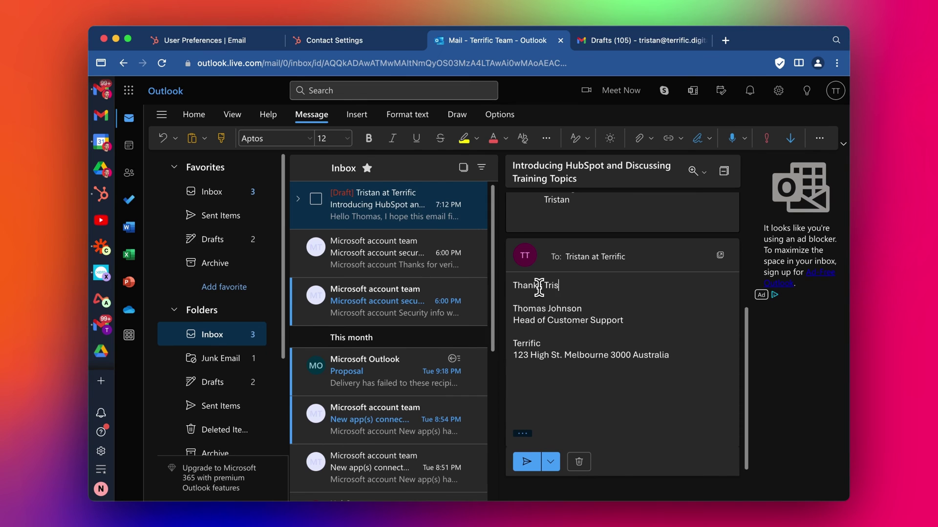
key("Return")
key("Return")
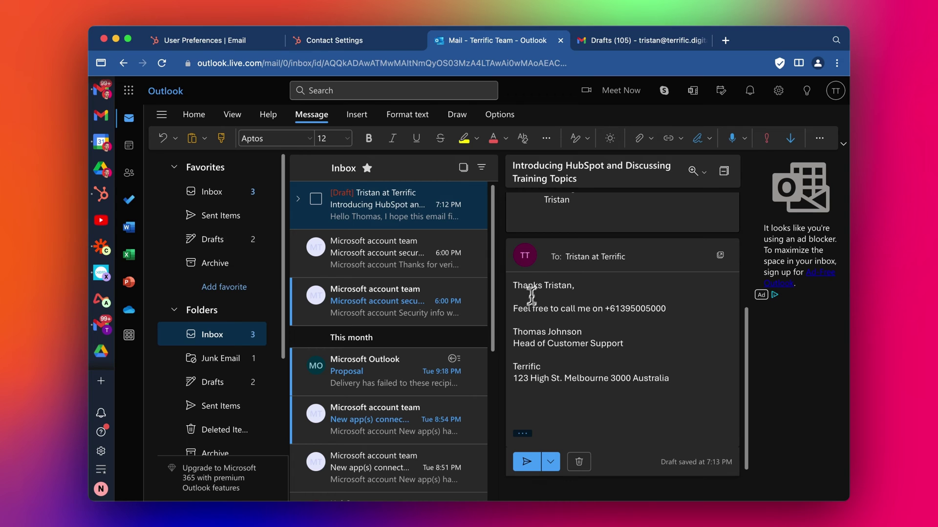
Add 'my mobile 0411' to the phone number line ahead of the office number.
key("Return")
key("Return")
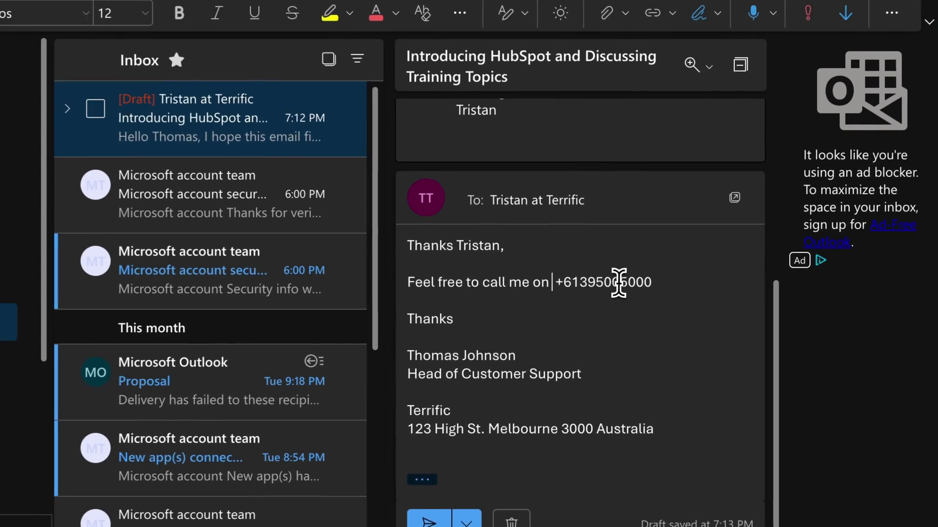
type("mt")
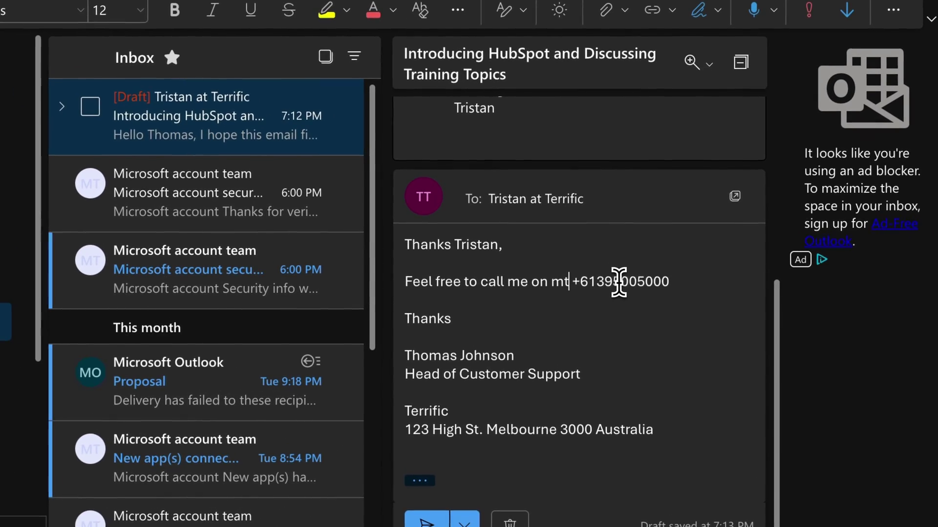
key("BackSpace")
type("y mob")
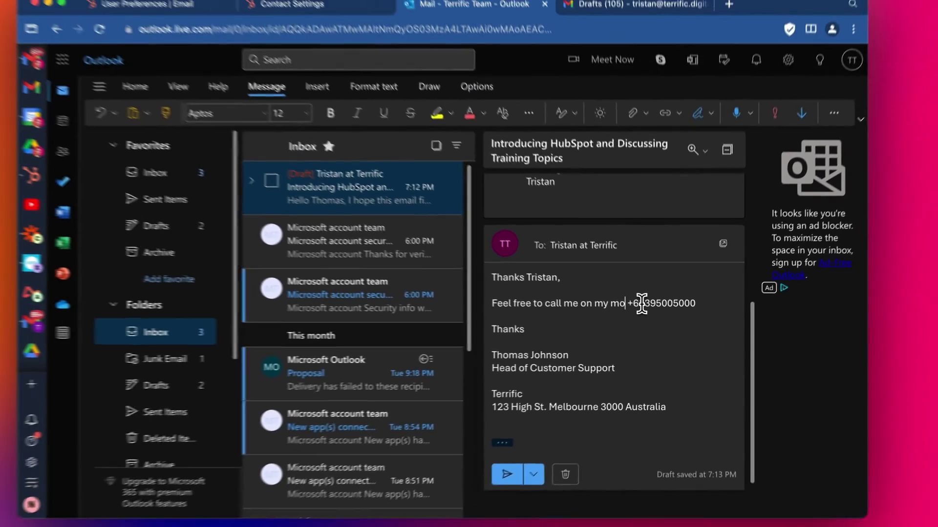
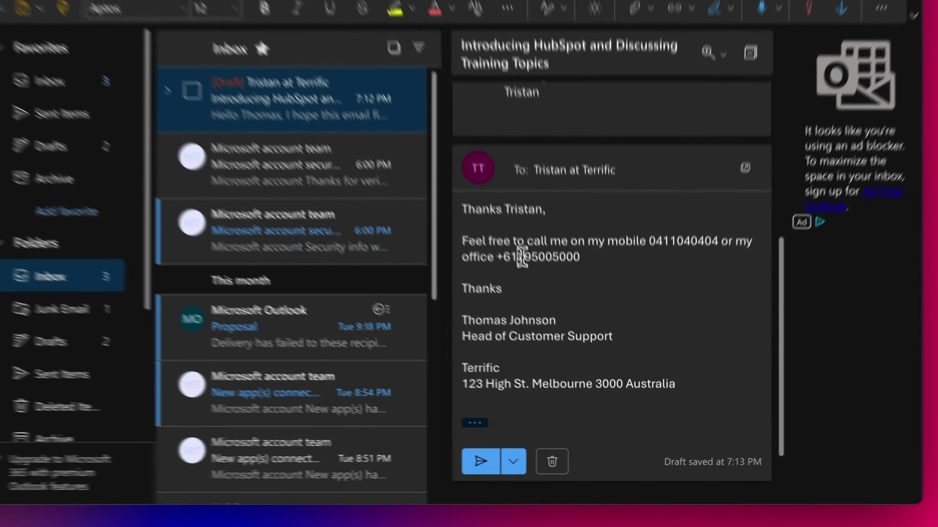
Delete the 61 country code from the office number and tidy the line endings.
left_click_drag(553, 319, 543, 319)
key("BackSpace")
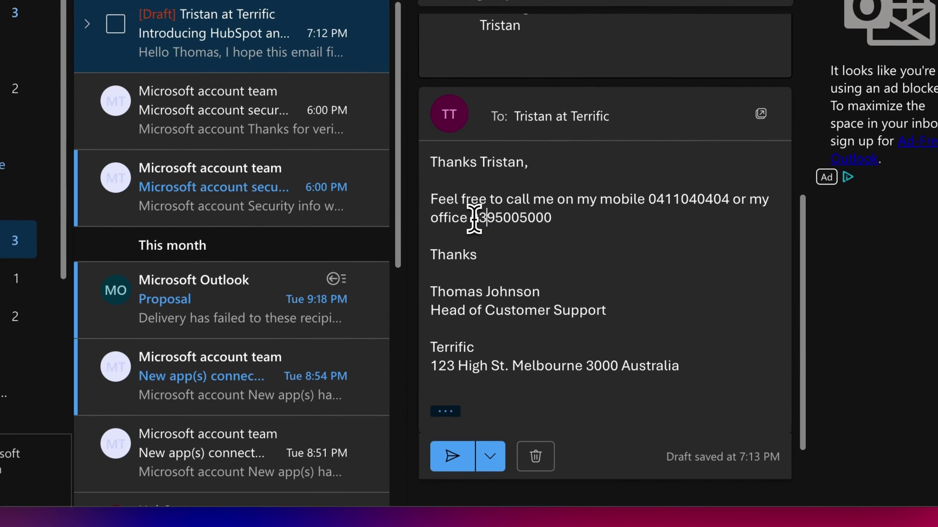
left_click(547, 216)
scroll(581, 219, "down", 1)
left_click(544, 200)
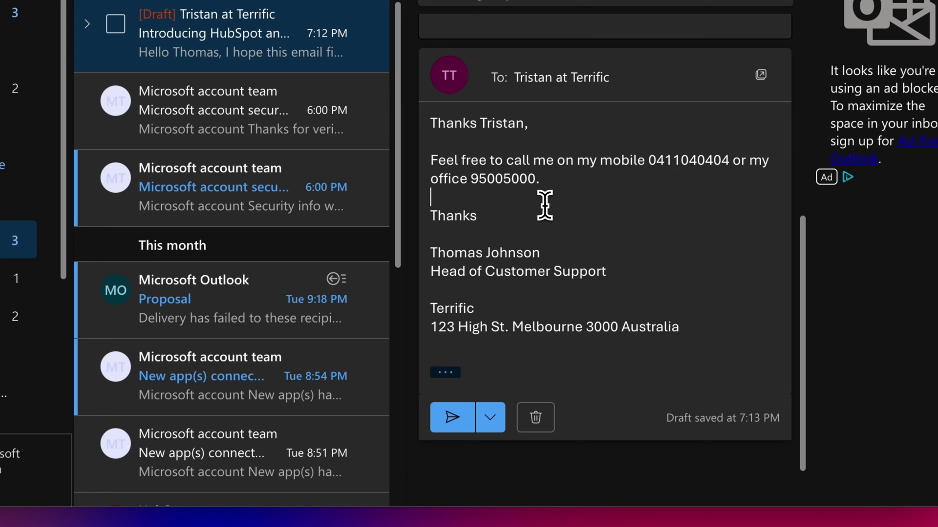
left_click(531, 213)
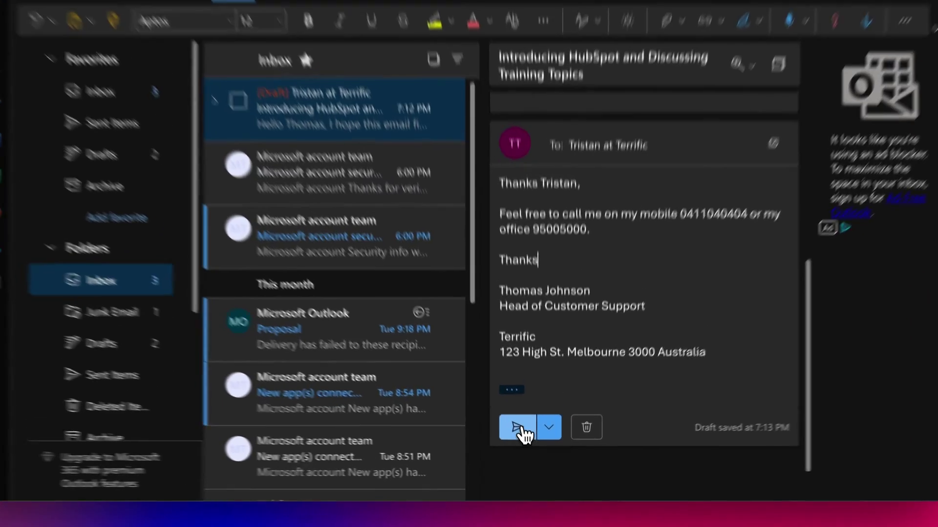
Send the Outlook reply and open the Introducing HubSpot conversation in Gmail.
left_click(528, 445)
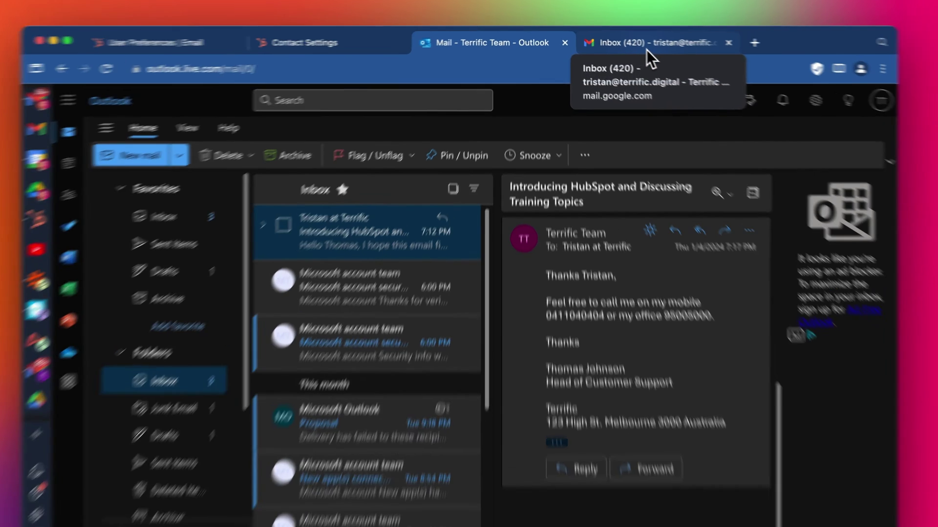
left_click(645, 49)
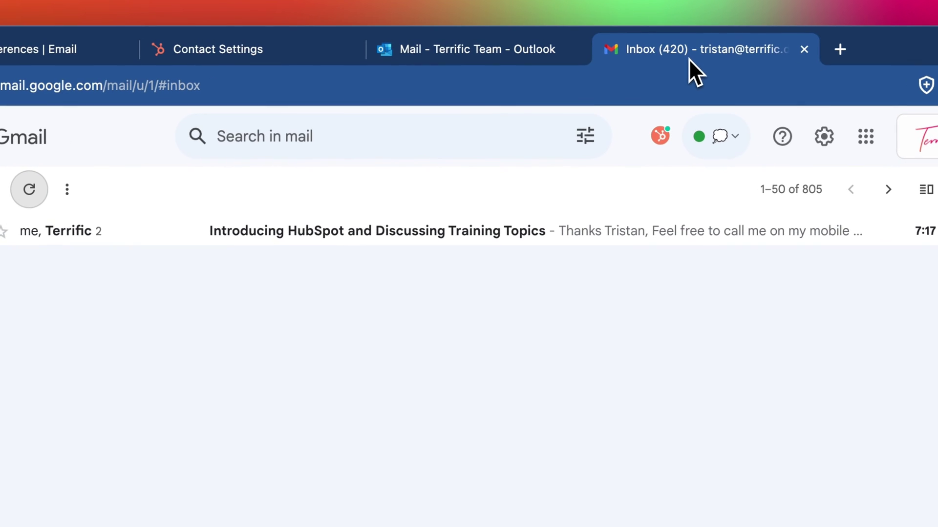
left_click(347, 235)
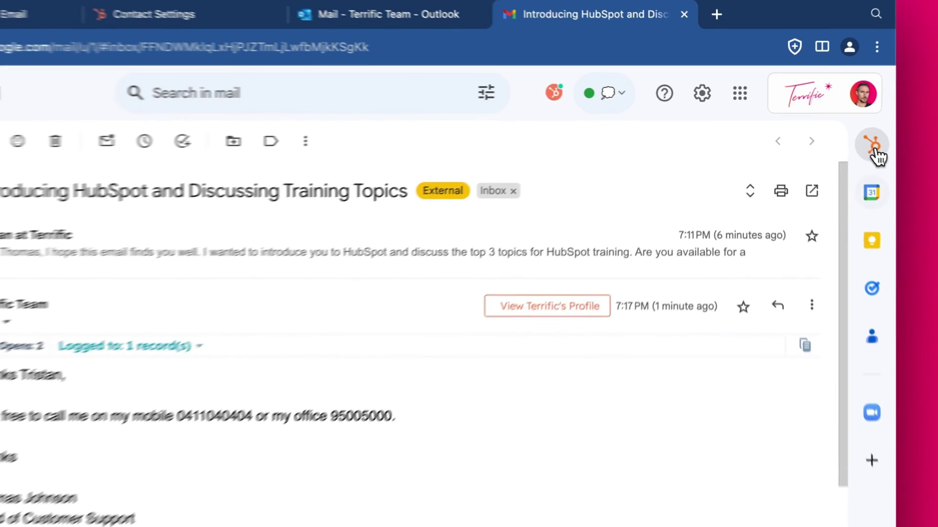
Open the sender's HubSpot contact panel and search its properties for 'phone'.
left_click(833, 131)
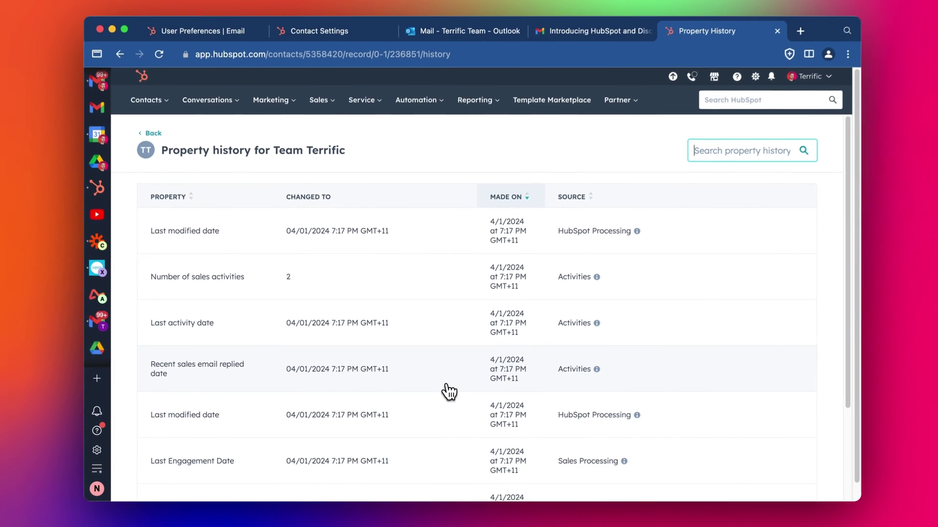
scroll(480, 325, "down", 5)
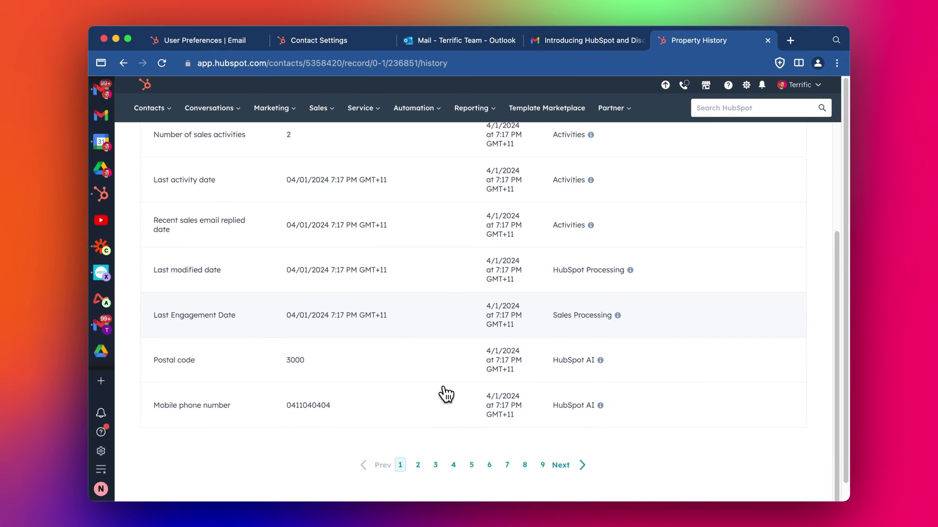
scroll(445, 394, "up", 5)
scroll(489, 303, "down", 5)
scroll(584, 416, "up", 5)
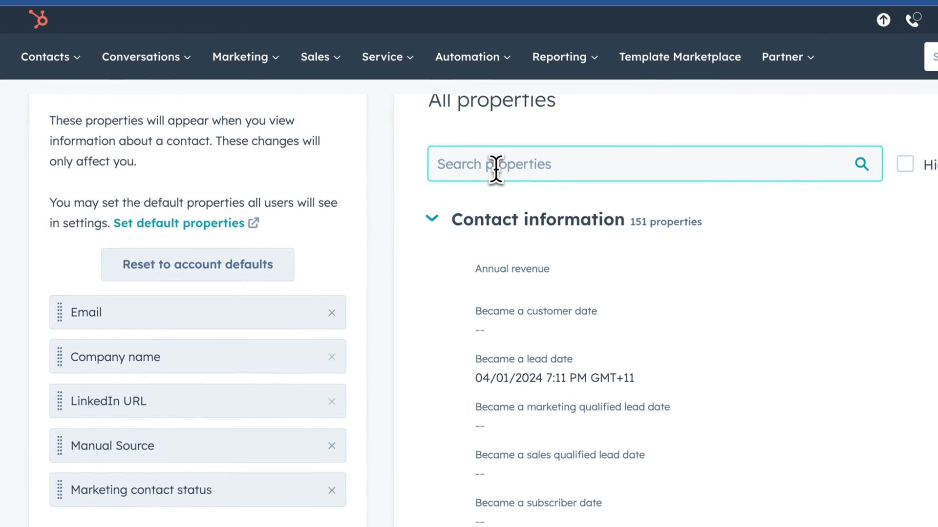
type("e")
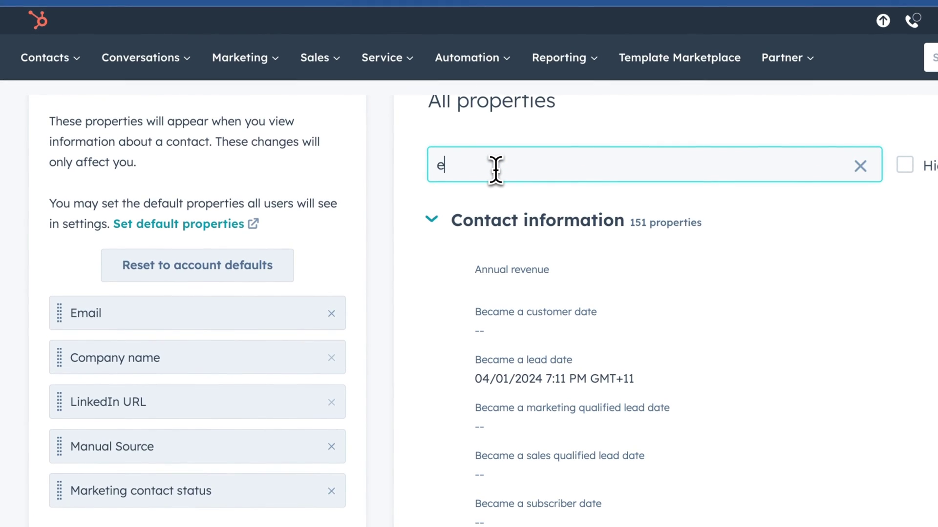
key("BackSpace")
type("phone")
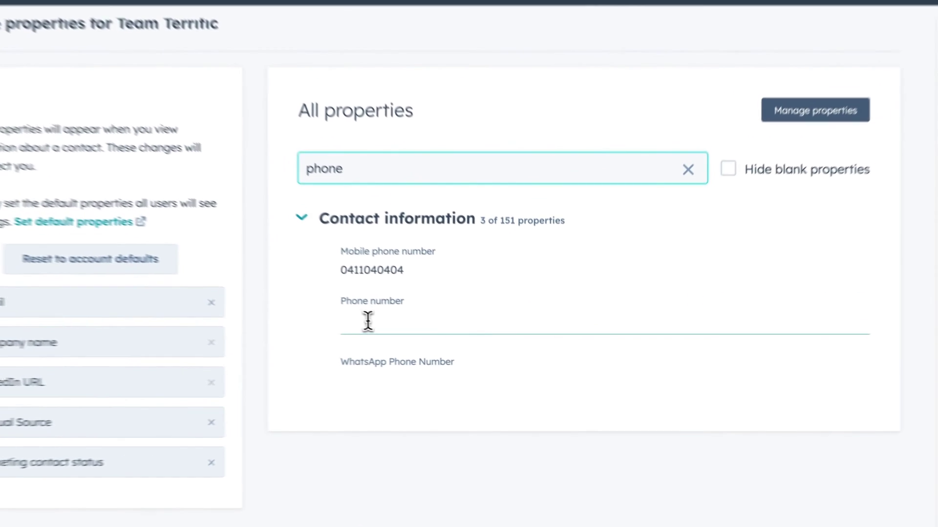
Try pasting into the empty Phone number property, then view the Mobile phone number history.
left_click(367, 321)
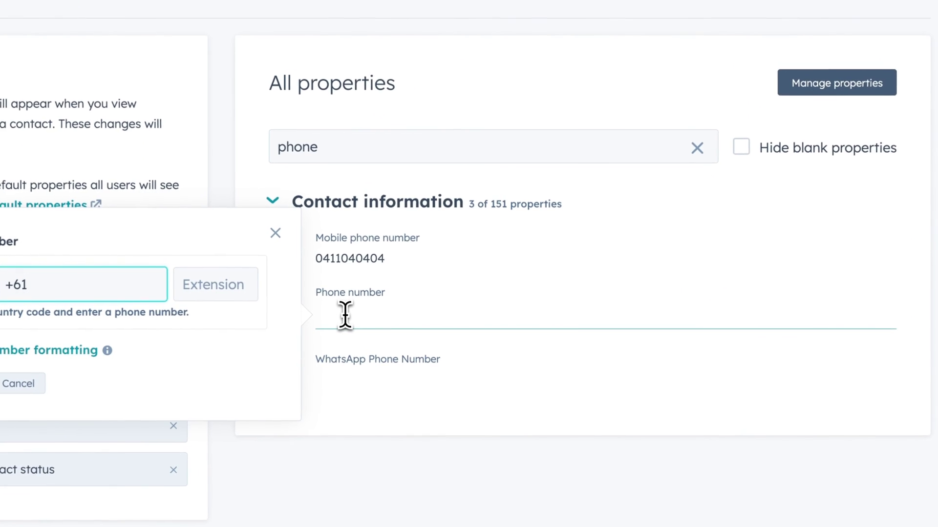
left_click(398, 269)
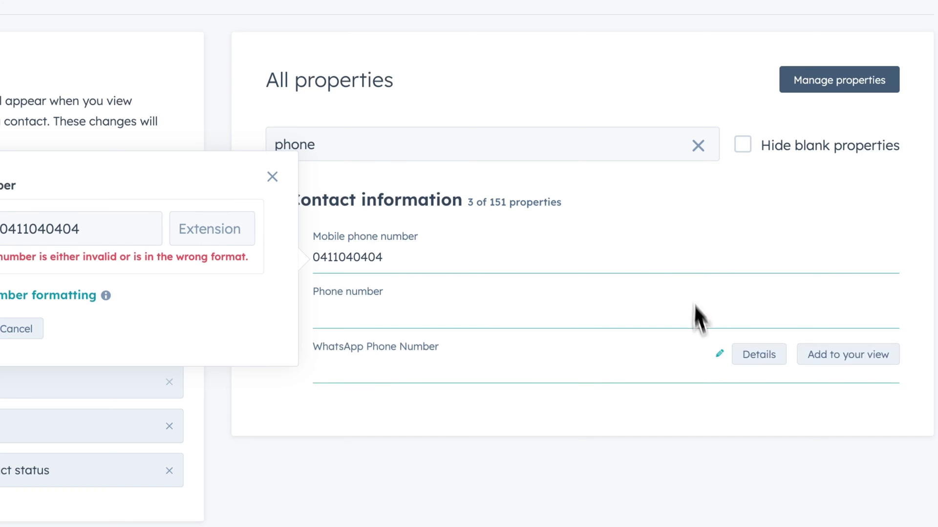
left_click(674, 230)
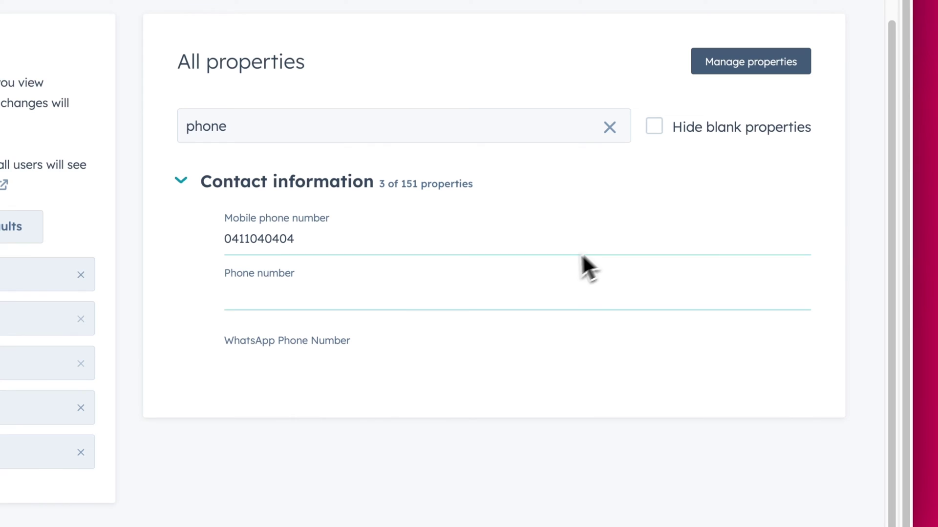
left_click(537, 313)
key("ctrl+v")
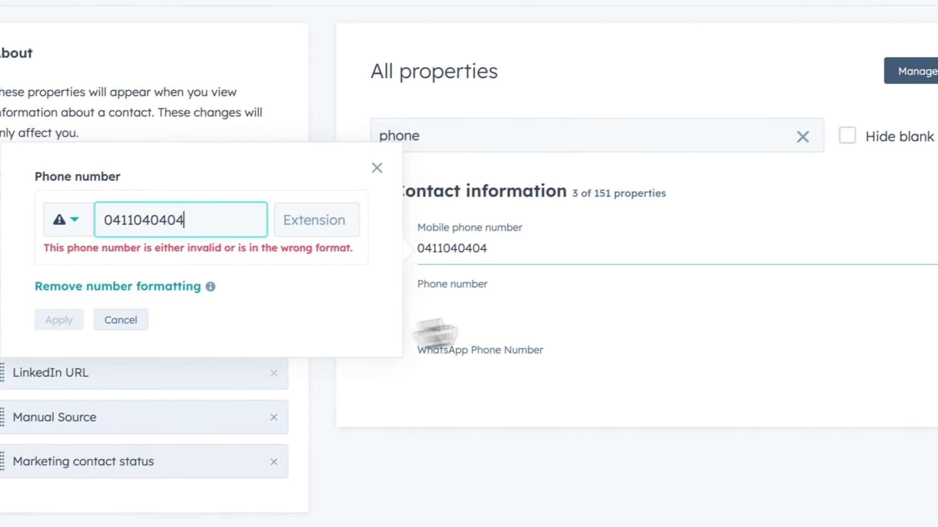
left_click(656, 198)
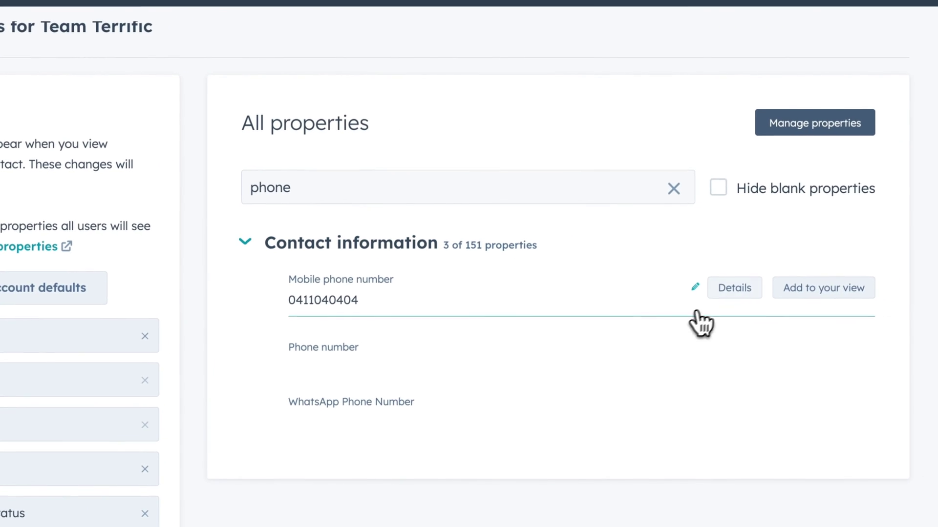
left_click(861, 235)
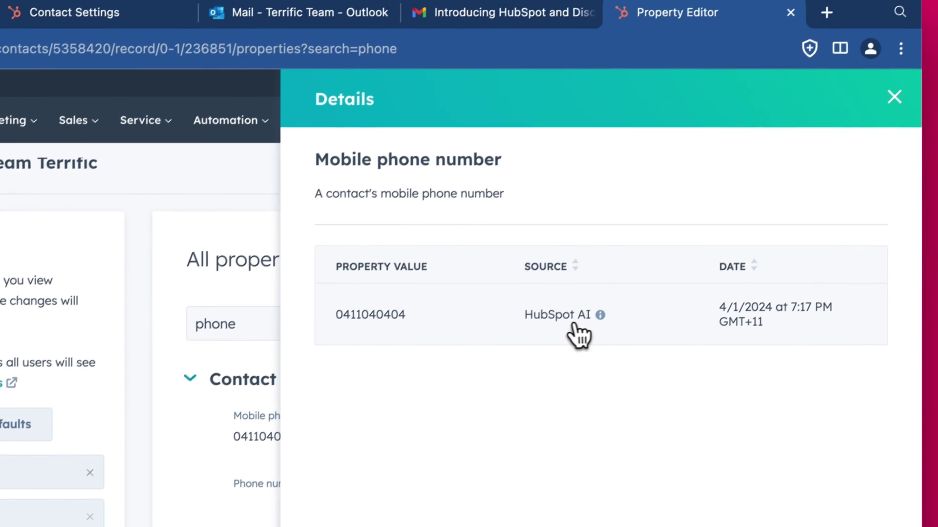
mouse_move(676, 198)
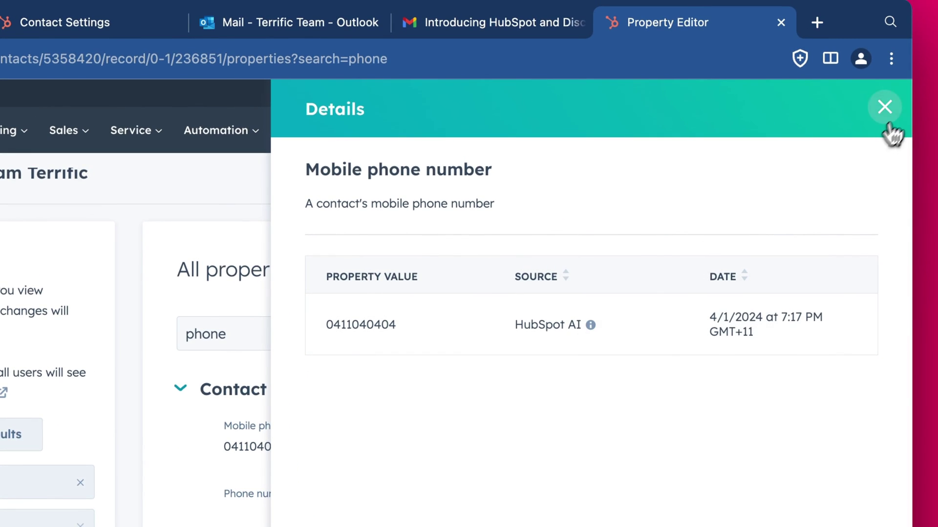
left_click(884, 106)
left_click(240, 334)
double_click(359, 309)
type("add")
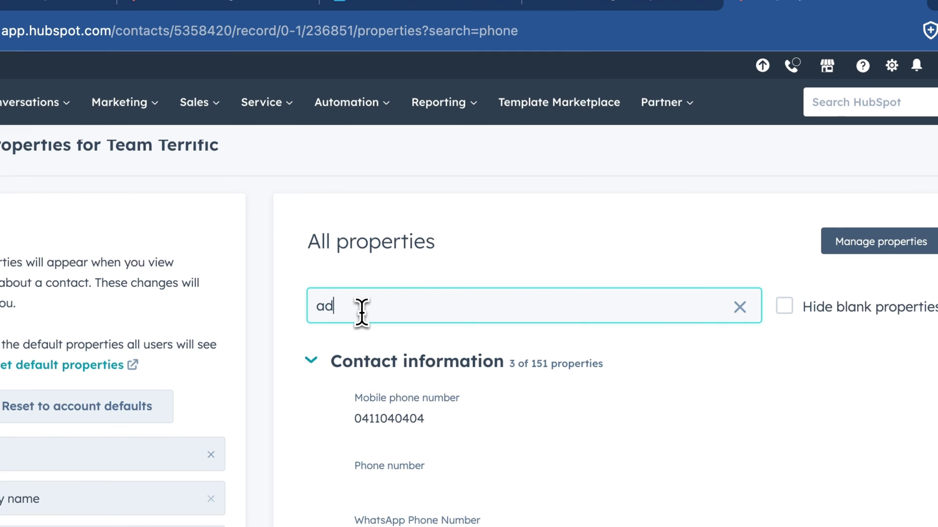
type("r")
key("BackSpace")
key("BackSpace")
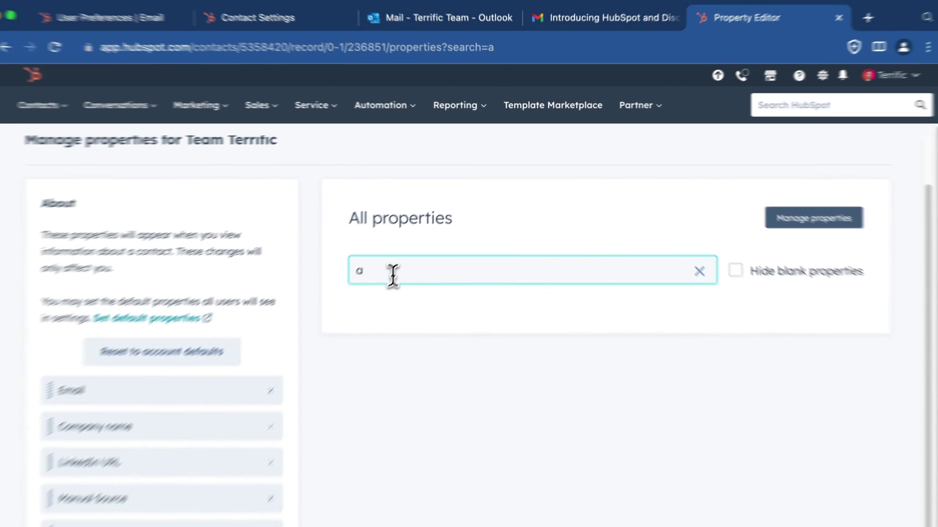
type("ddre")
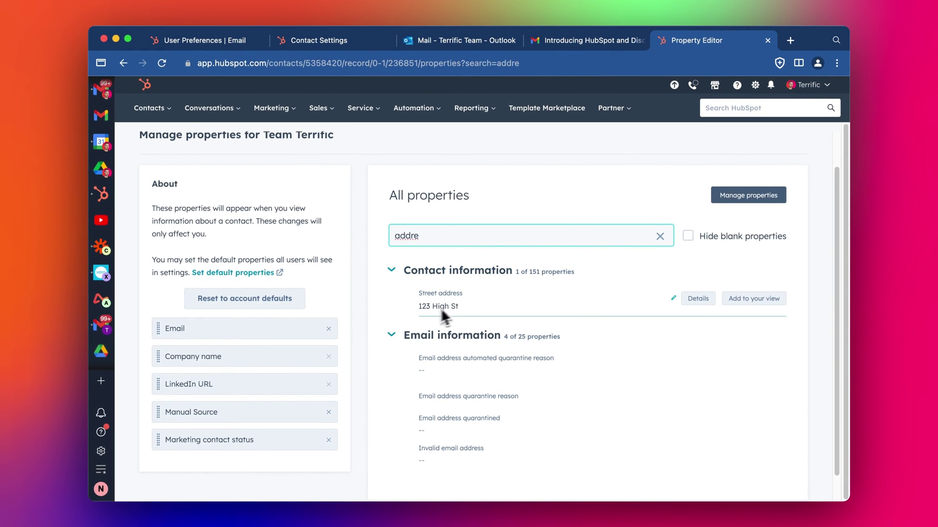
left_click(698, 298)
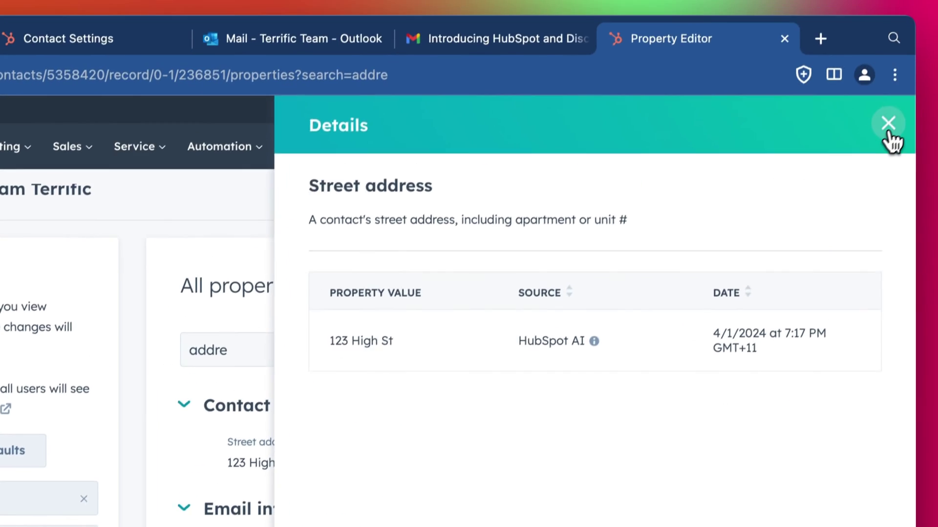
left_click(914, 40)
double_click(258, 268)
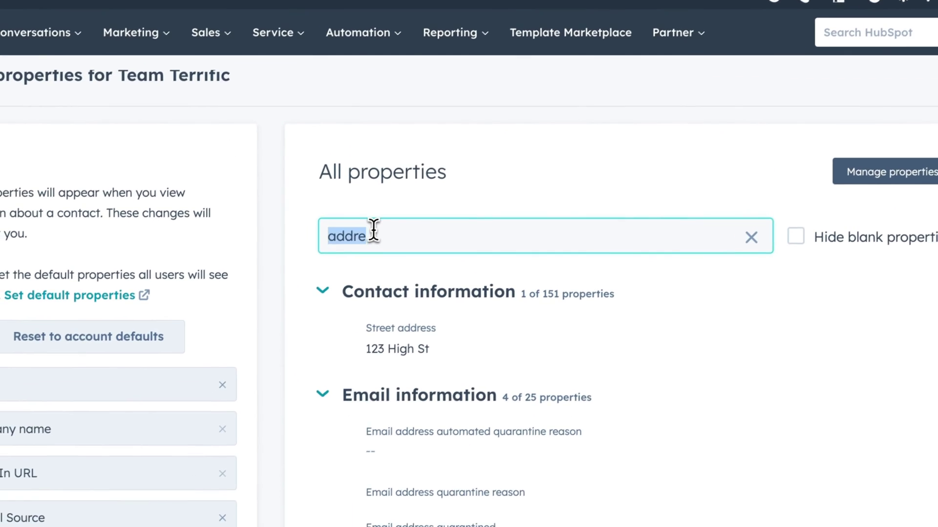
type("job t")
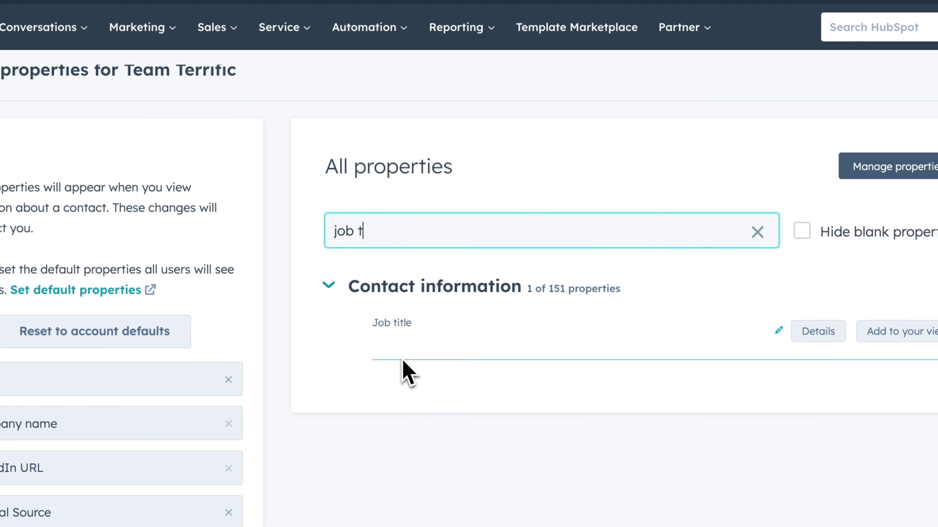
left_click(816, 331)
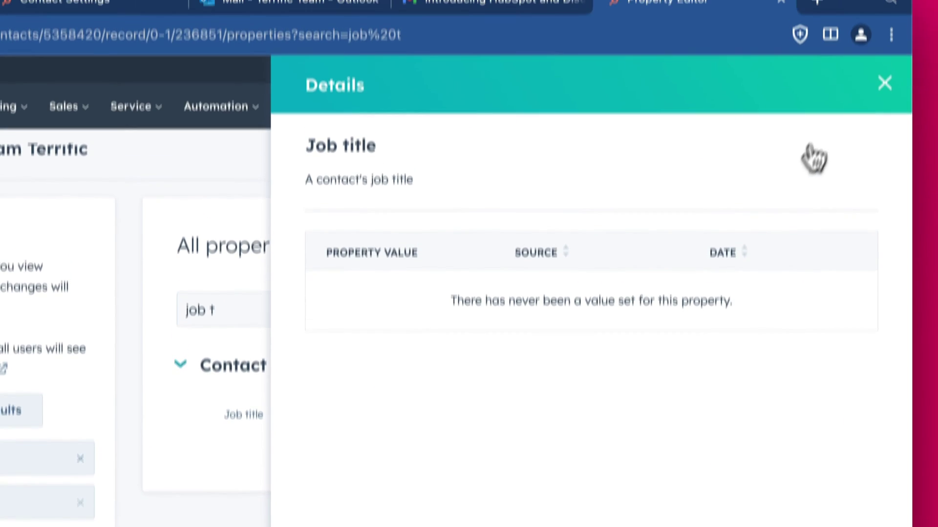
left_click(885, 30)
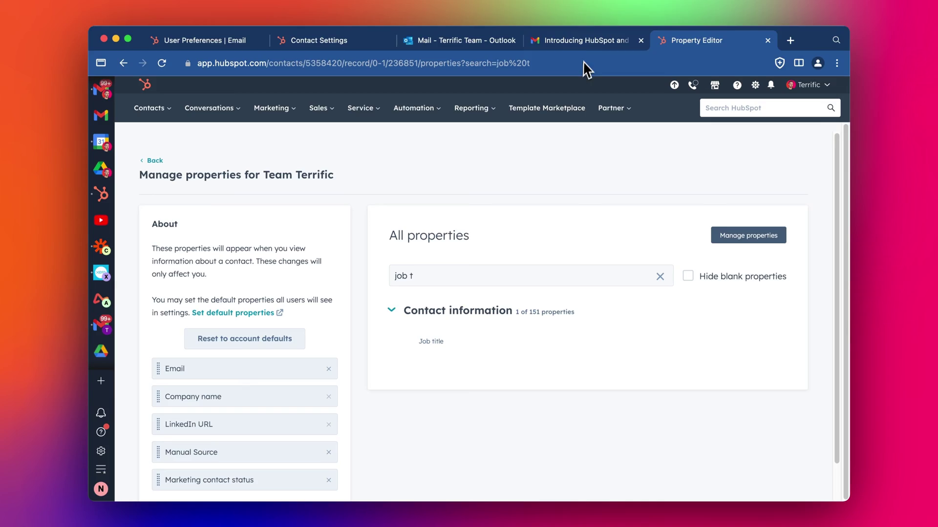
left_click(584, 41)
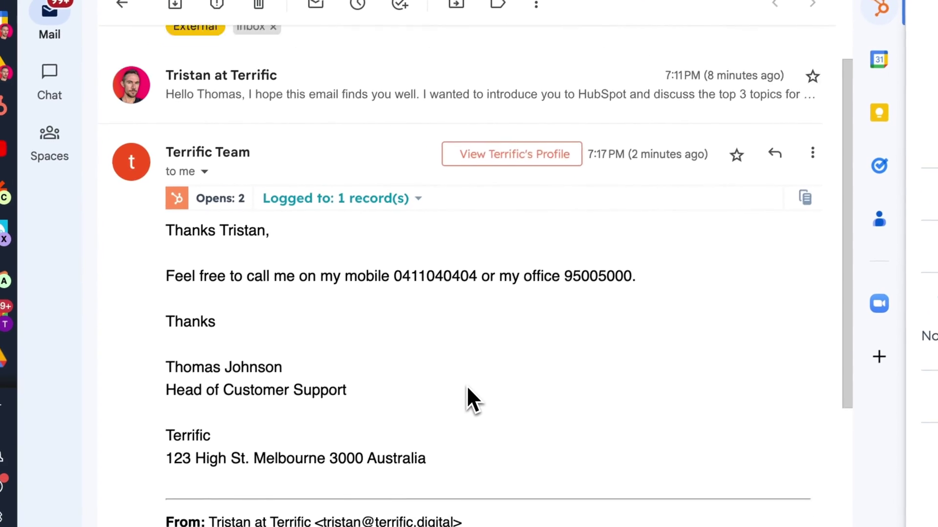
scroll(467, 385, "down", 1)
mouse_move(185, 340)
left_mouse_down()
mouse_move(418, 338)
mouse_move(176, 337)
left_mouse_up()
left_click(170, 337)
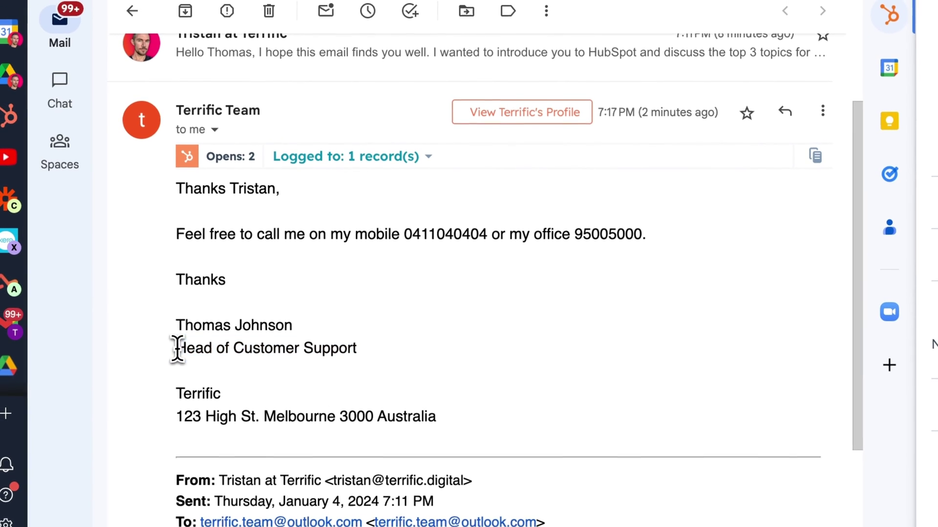
left_click_drag(486, 234, 355, 235)
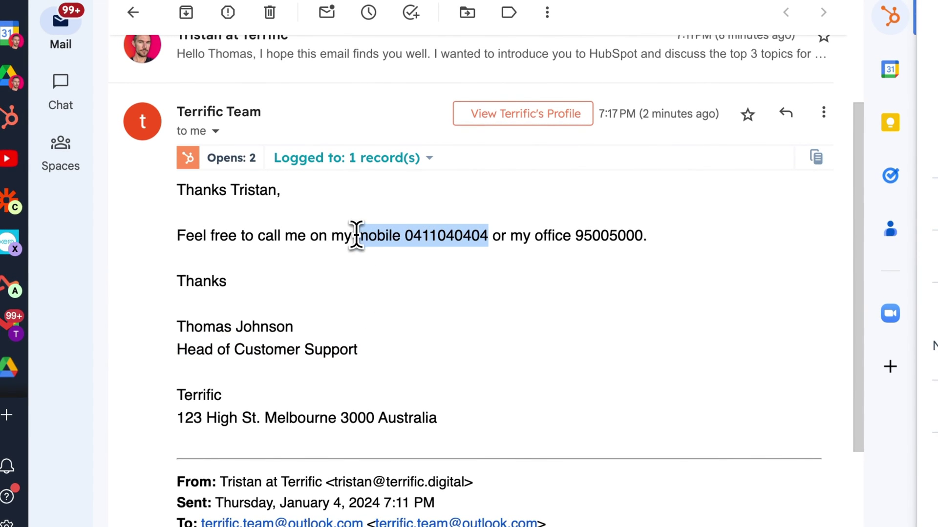
left_click_drag(641, 236, 550, 233)
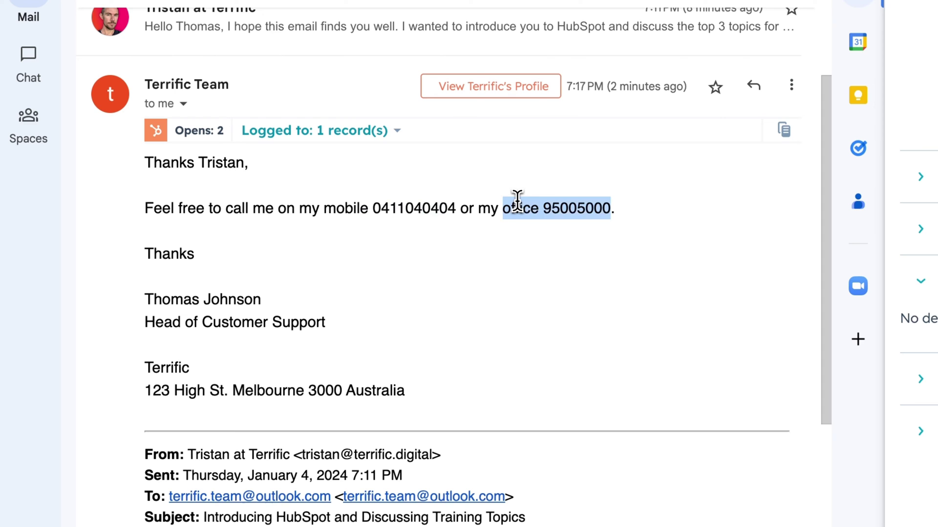
left_click(549, 209)
double_click(554, 210)
left_click(436, 280)
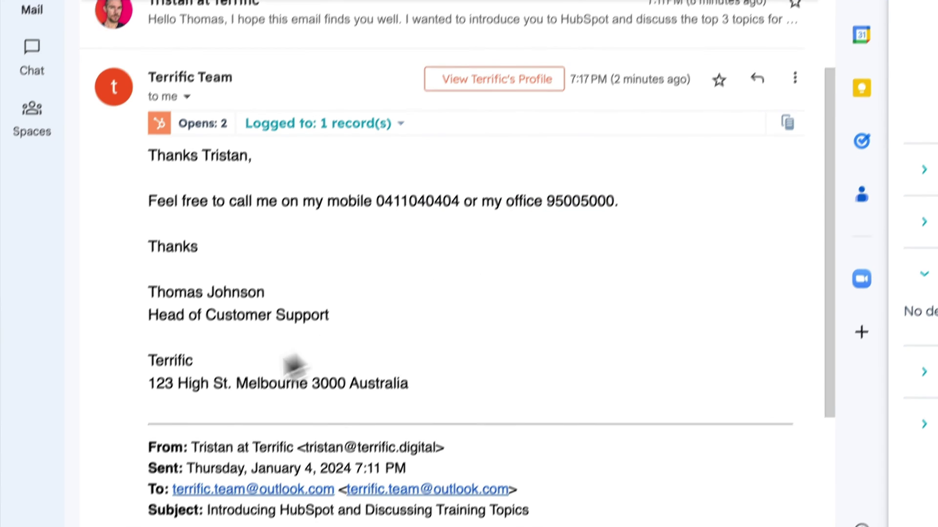
left_click_drag(165, 377, 445, 373)
left_click(445, 373)
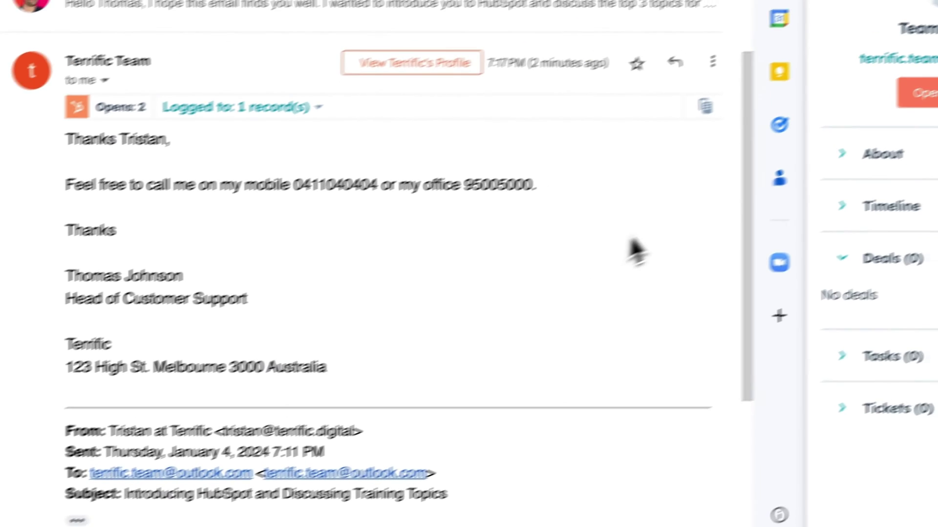
scroll(473, 253, "up", 4)
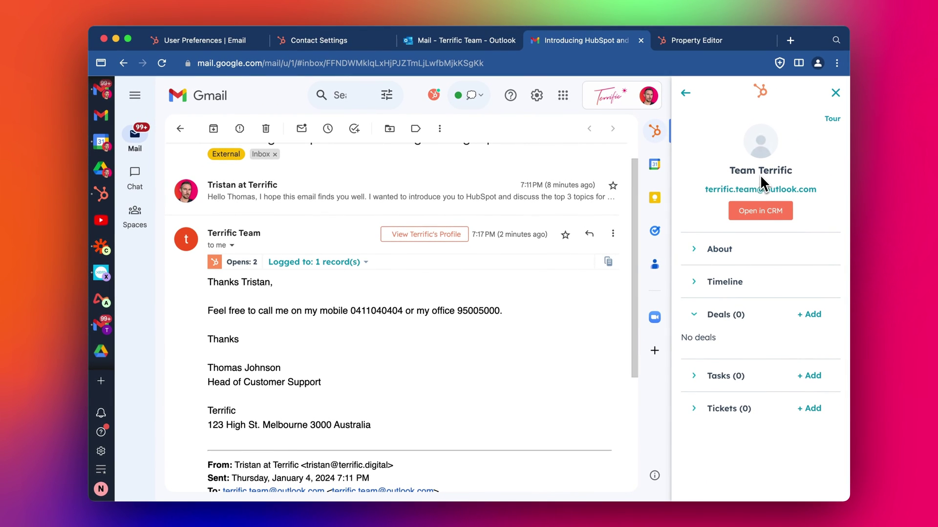
mouse_move(248, 231)
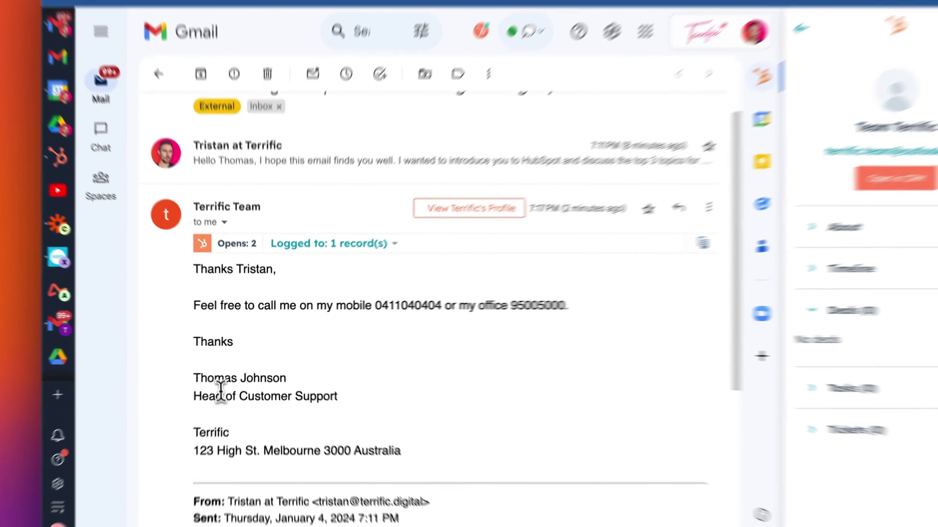
left_click_drag(209, 370, 272, 373)
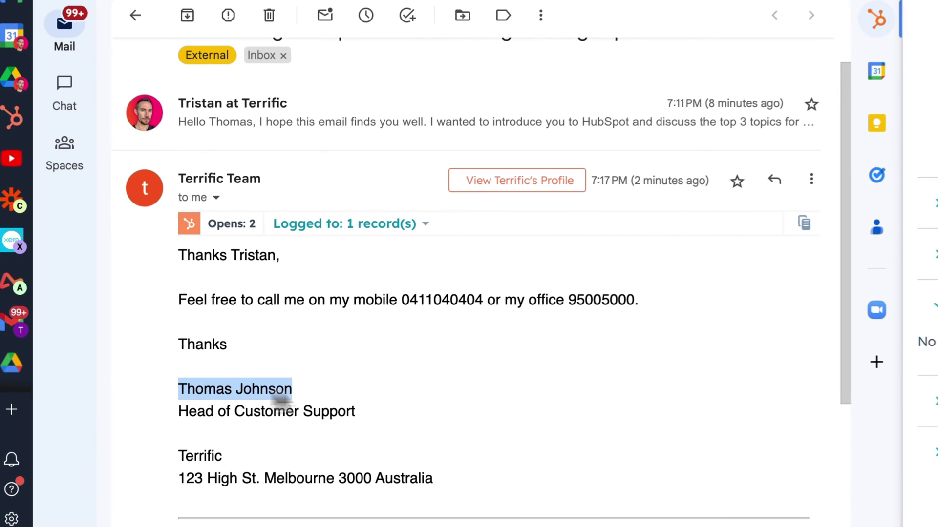
left_click(297, 389)
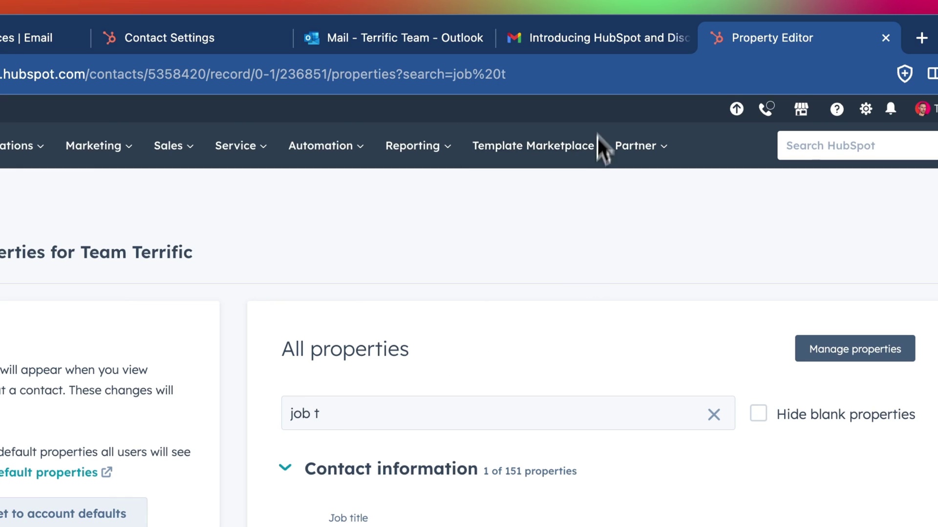
Return to the Gmail reply and scroll through its signature with mobile, office number and address.
left_click(605, 38)
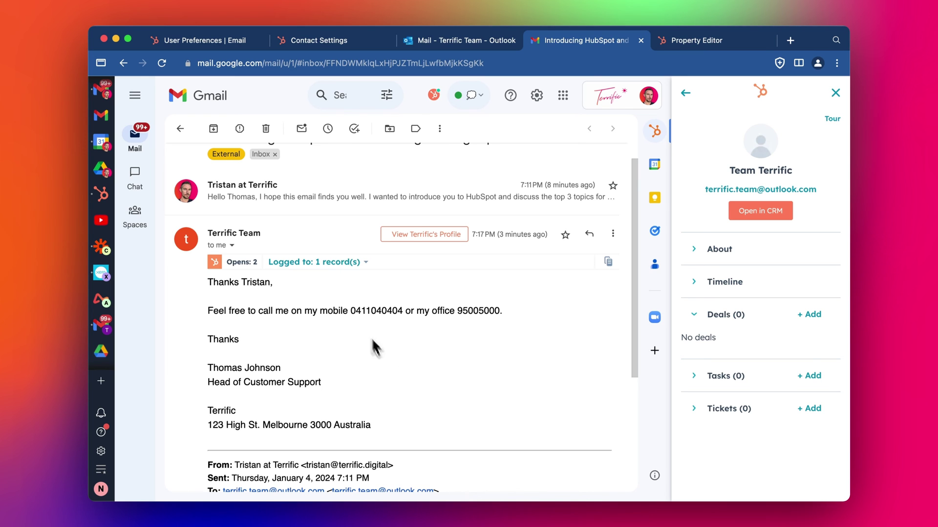
scroll(420, 347, "down", 1)
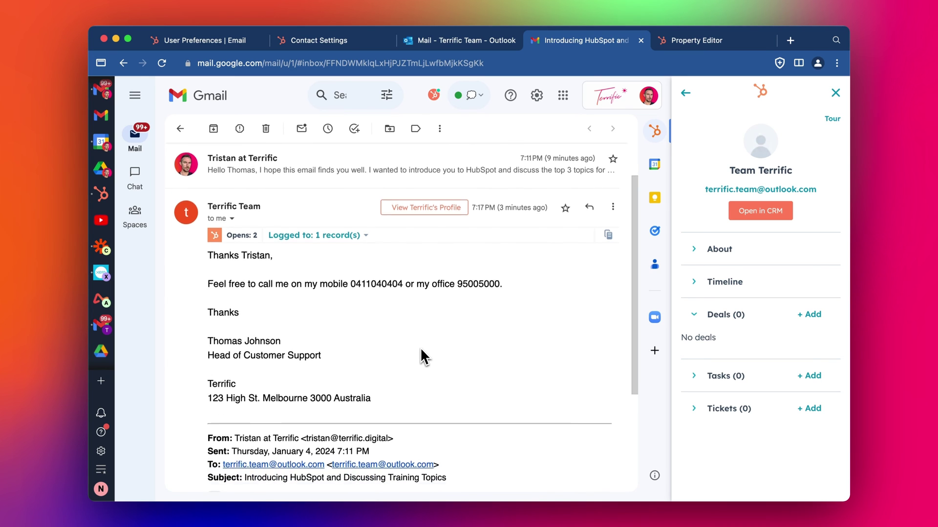
scroll(419, 347, "up", 2)
scroll(432, 374, "down", 1)
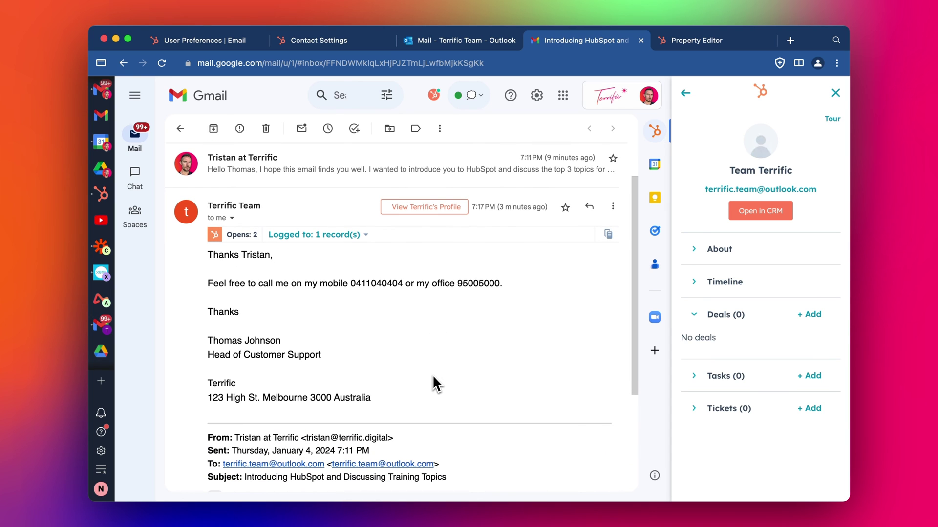
scroll(433, 376, "down", 1)
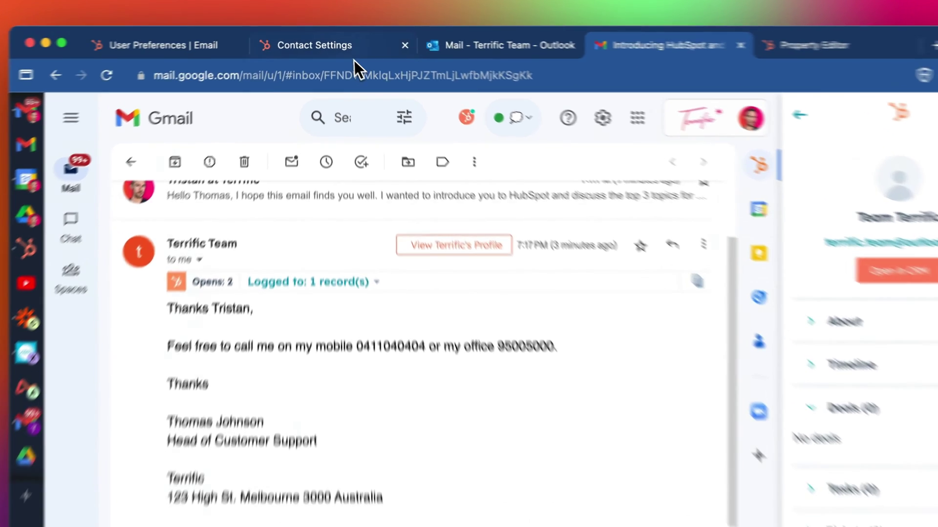
Review the 'Fill contact details from emails with HubSpot AI' checkbox under Automation in Contact Settings.
left_click(343, 42)
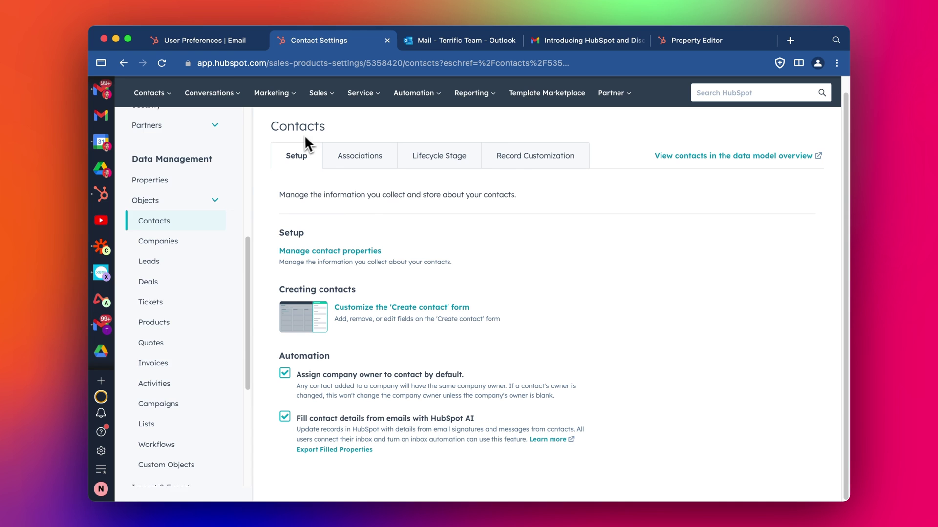
scroll(232, 346, "down", 5)
scroll(172, 331, "up", 5)
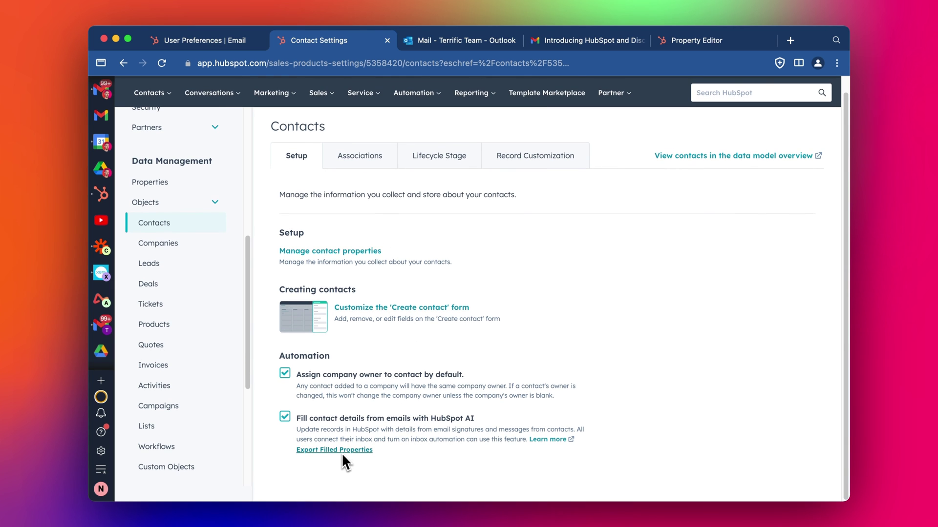
scroll(575, 341, "up", 1)
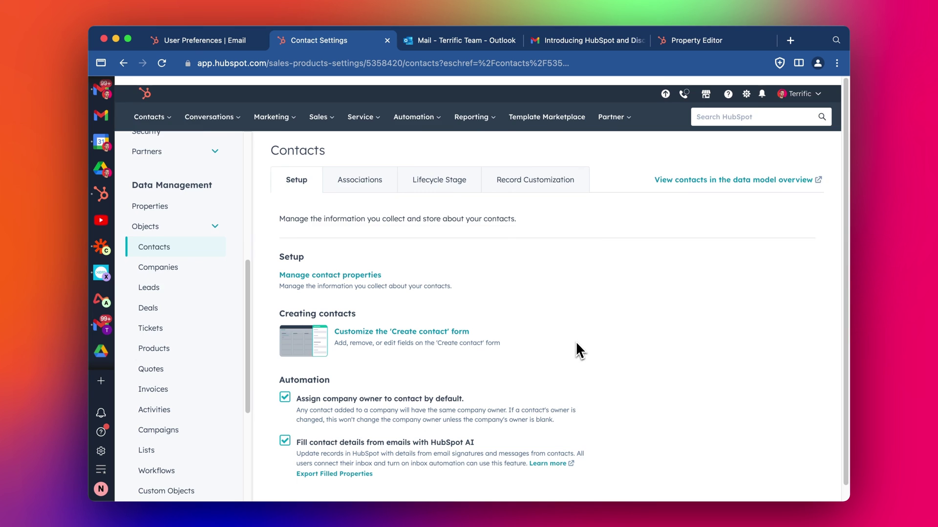
scroll(576, 341, "down", 1)
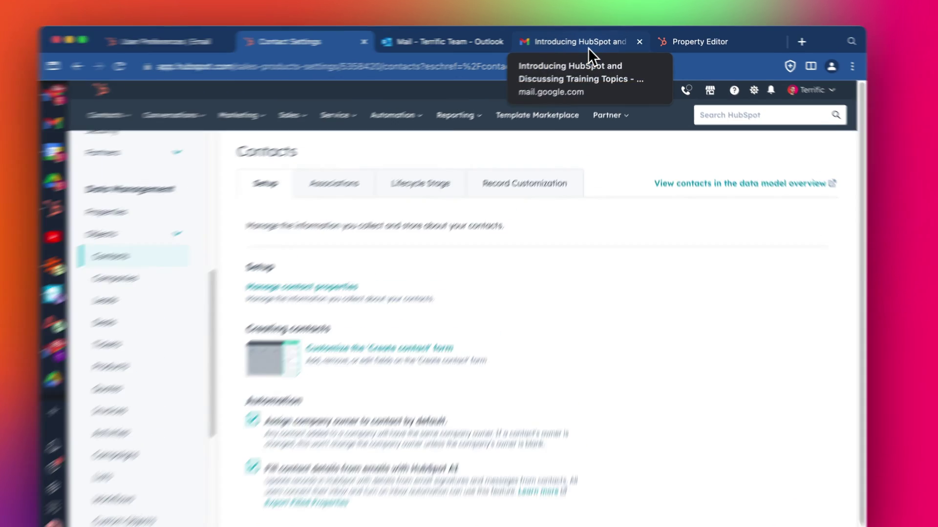
Search the contact's properties for 'phon' and open Mobile phone number Details crediting HubSpot AI.
left_click(664, 46)
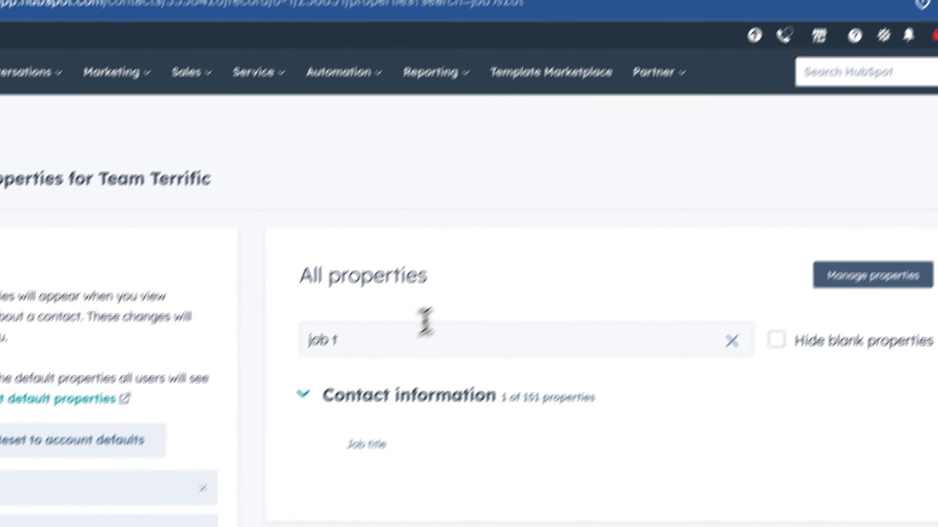
triple_click(319, 417)
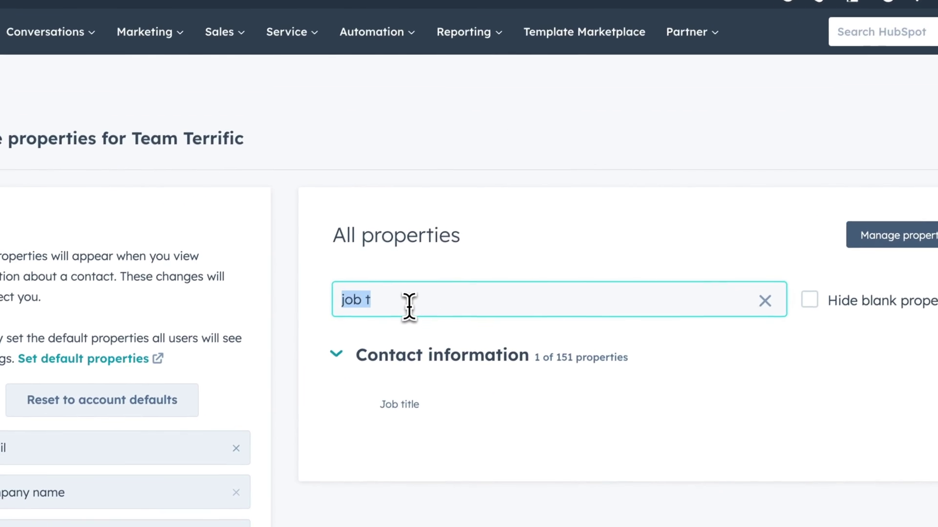
type("phon")
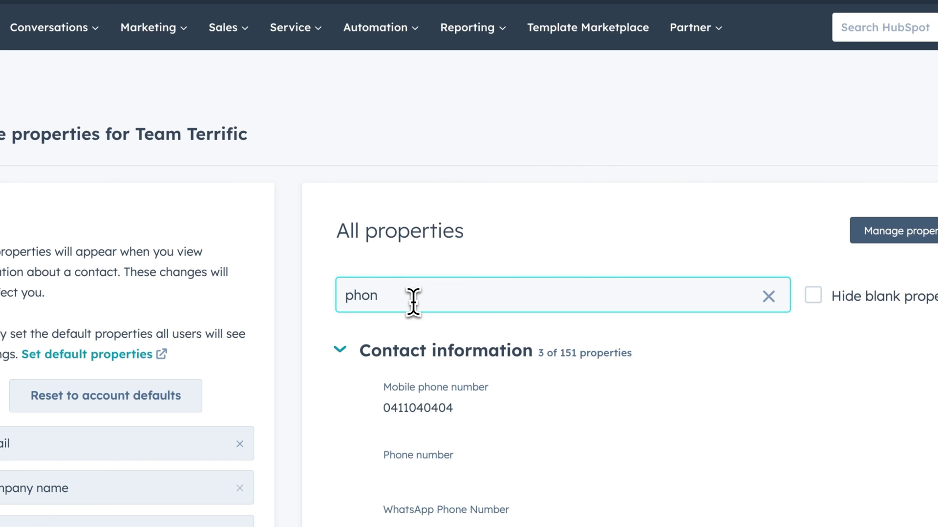
key("BackSpace")
key("BackSpace")
key("BackSpace")
key("BackSpace")
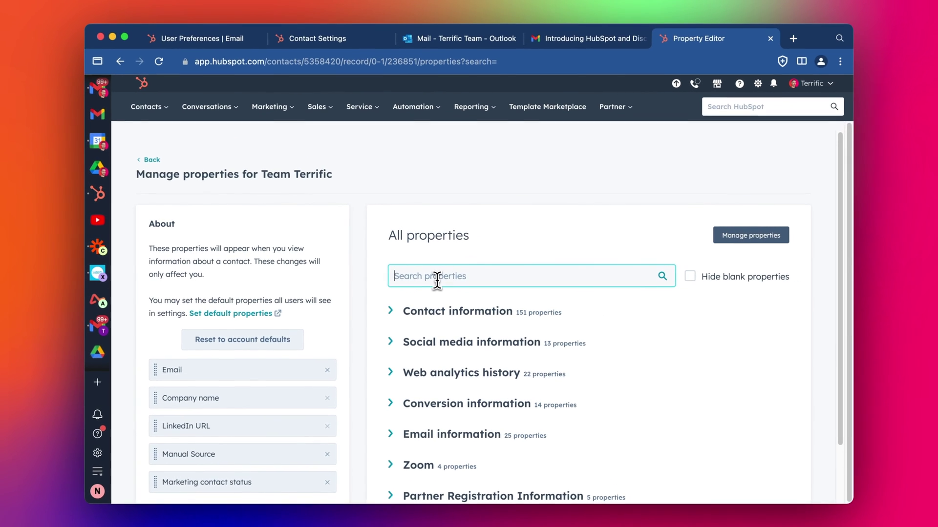
type("phon")
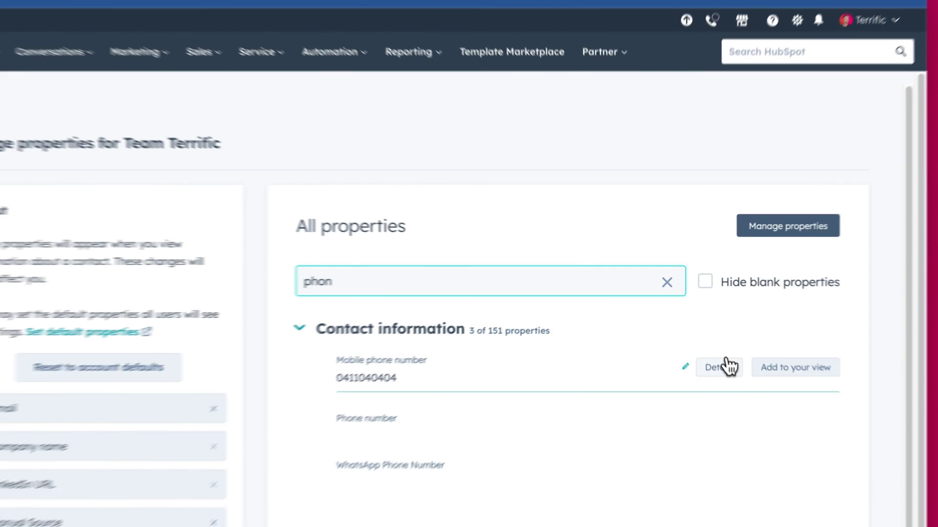
left_click(726, 362)
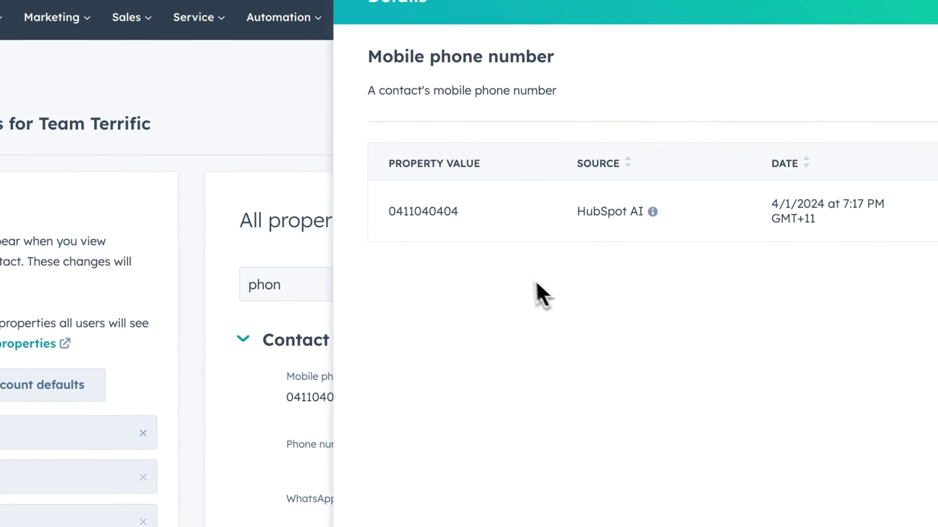